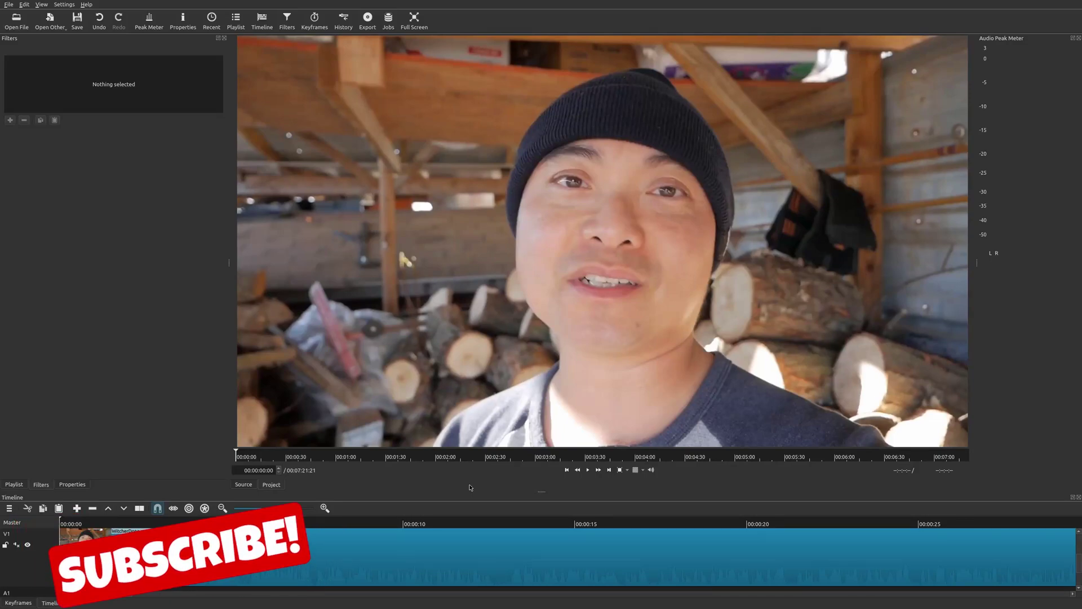
Step: Play the talking-head preview, stop it at 00:00:13:23, and scroll the timeline up to track V2
{"action": "key", "text": "space"}
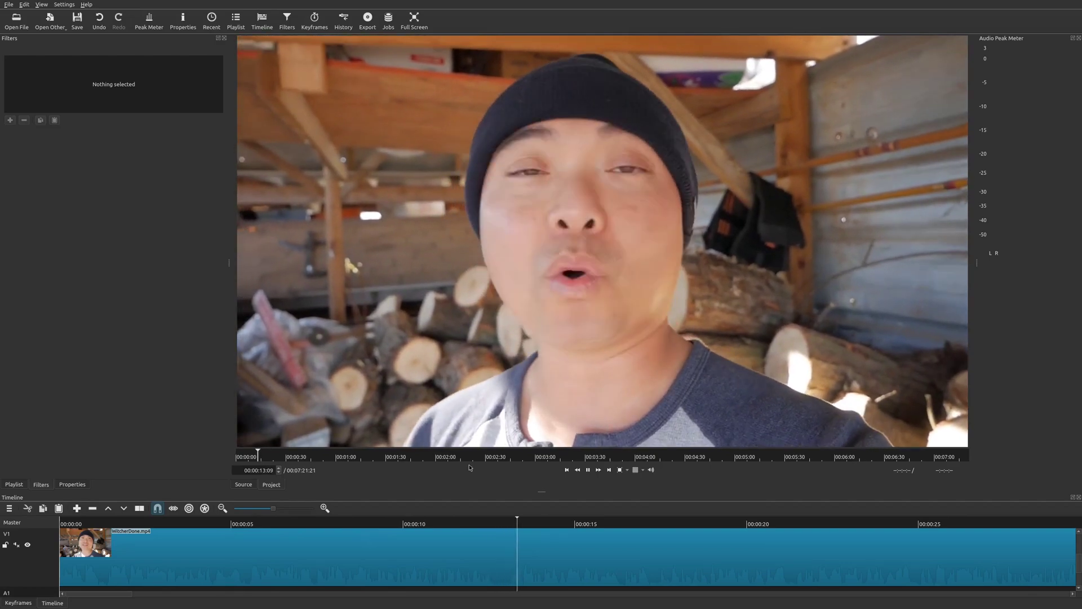
{"action": "key", "text": "space"}
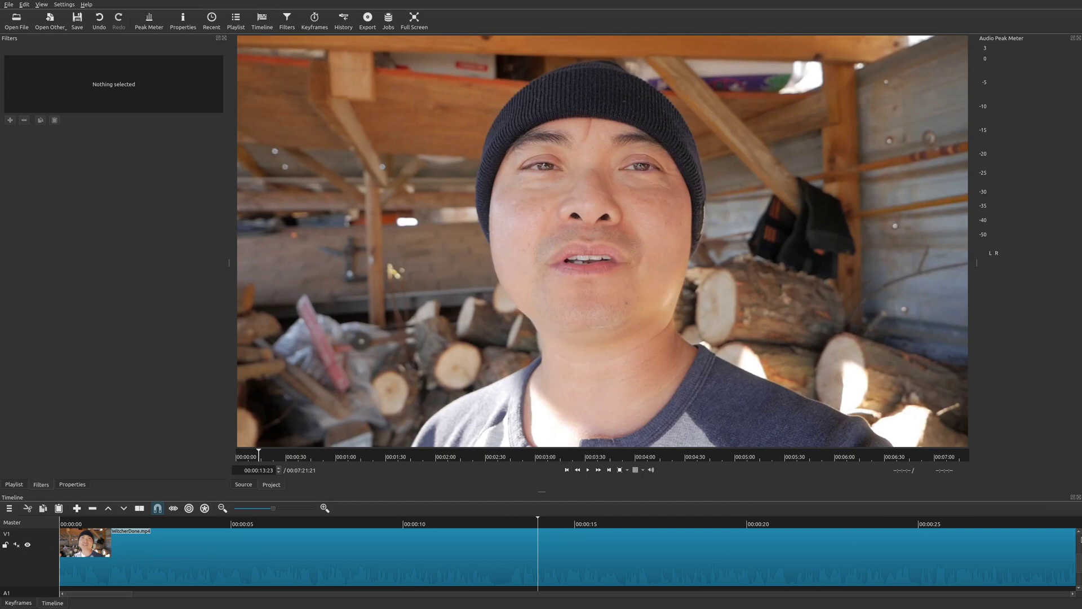
{"action": "scroll", "coordinate": [1079, 562], "scroll_direction": "up", "scroll_amount": 3}
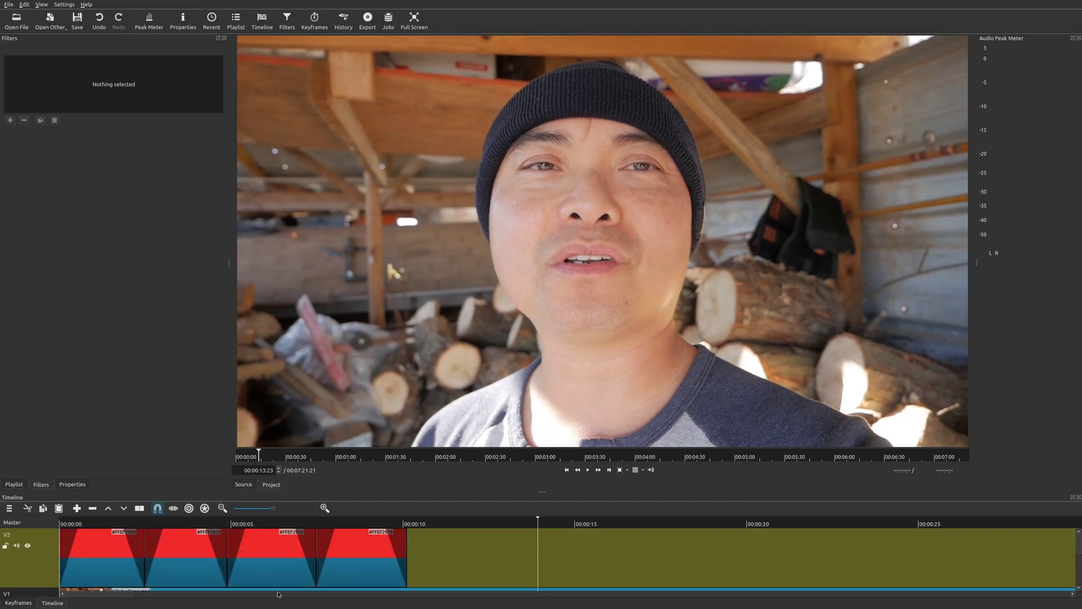
Step: Add a new V3 video track above V2 and return the playhead to the start
{"action": "right_click", "coordinate": [44, 556]}
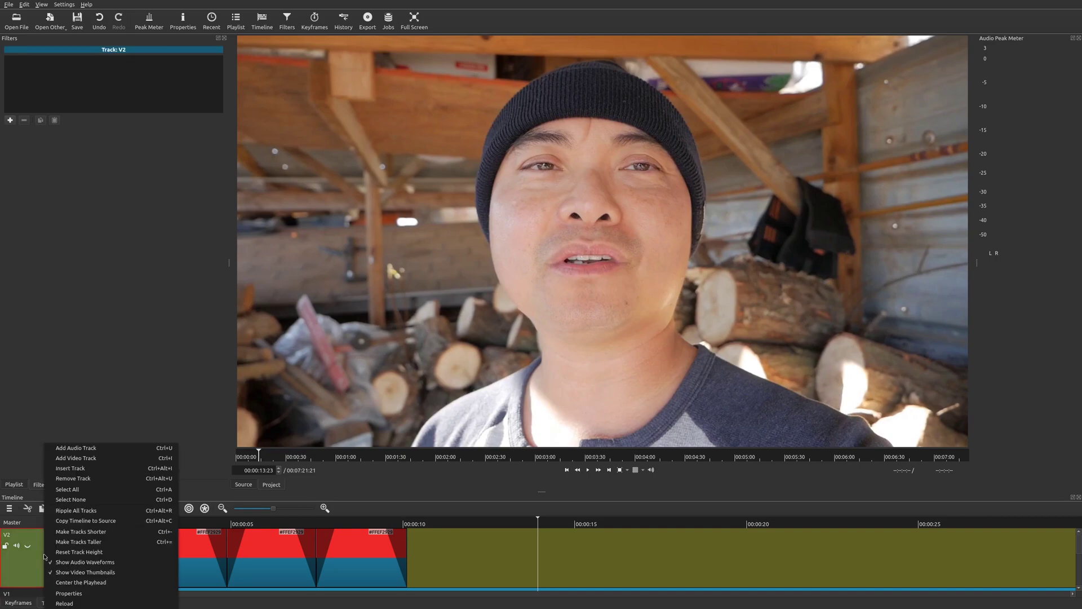
{"action": "left_click", "coordinate": [91, 459]}
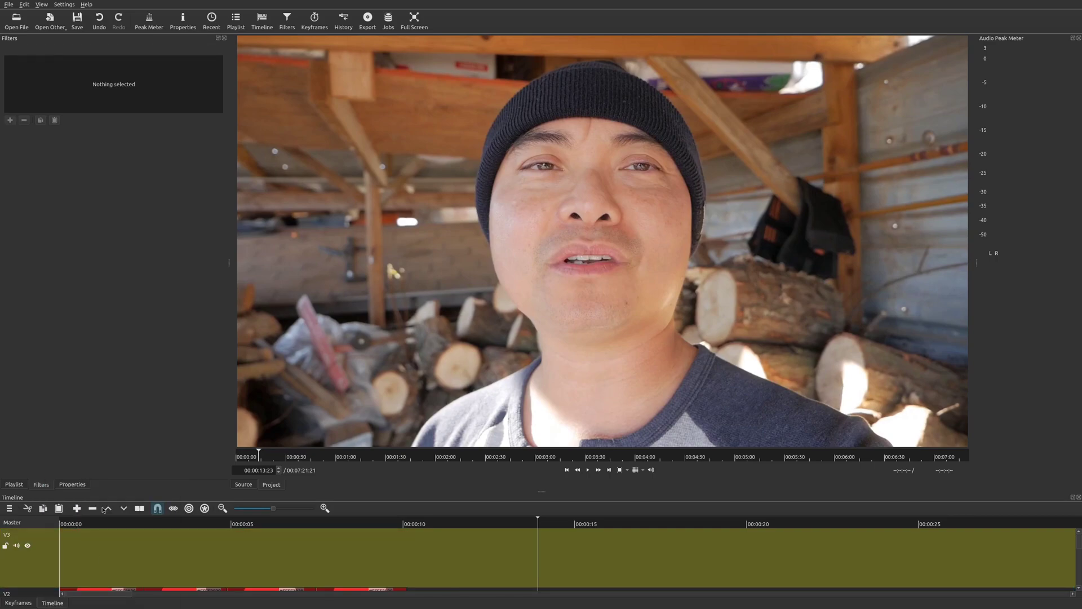
{"action": "left_click", "coordinate": [78, 546]}
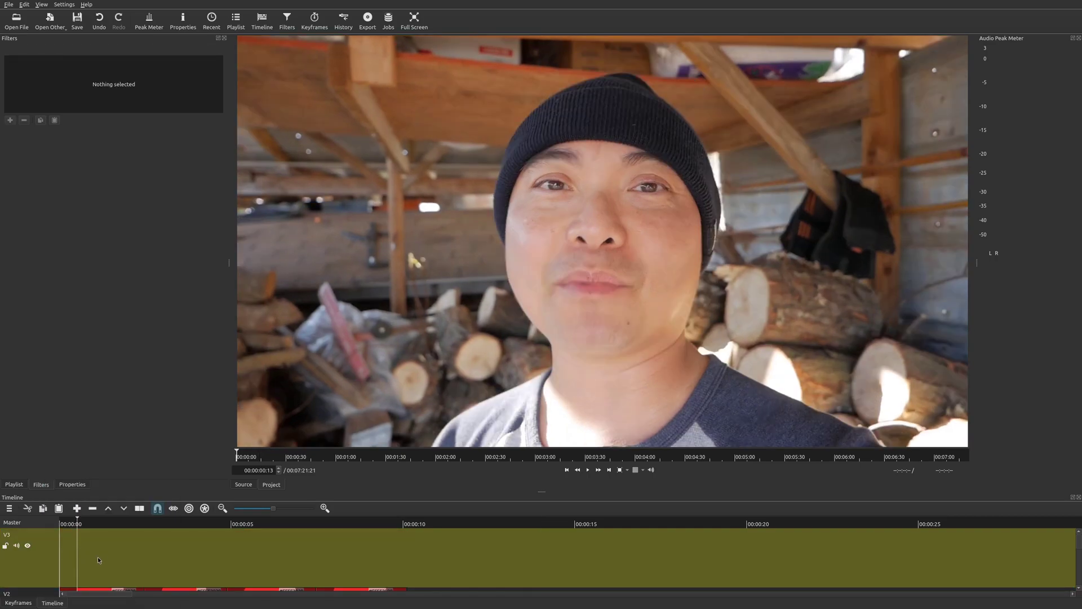
Step: Create a solid red #FFEF2929 color clip in the source player
{"action": "left_click", "coordinate": [49, 21]}
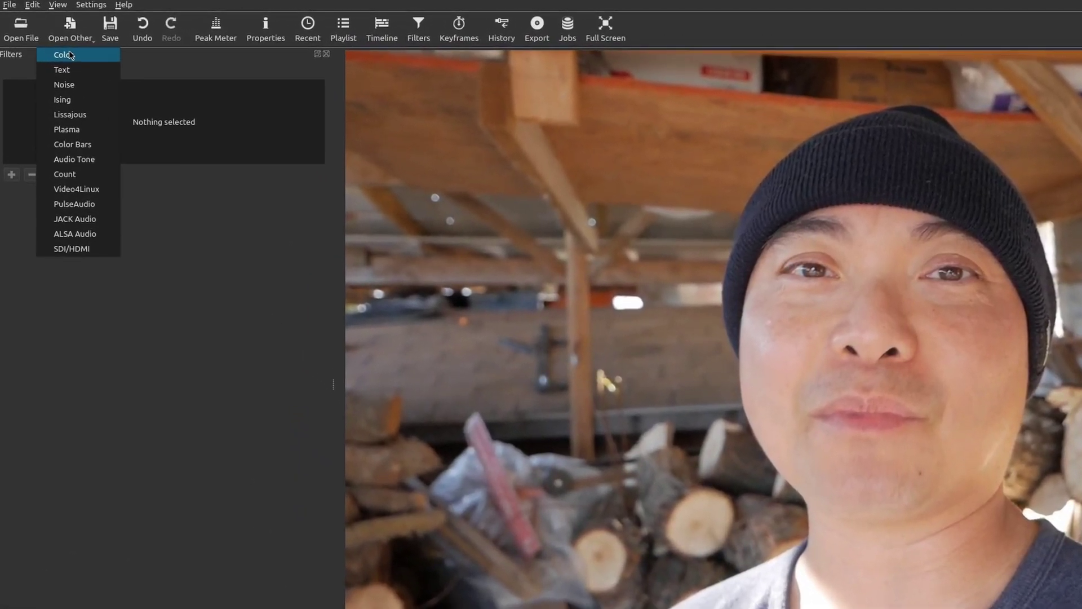
{"action": "left_click", "coordinate": [70, 54]}
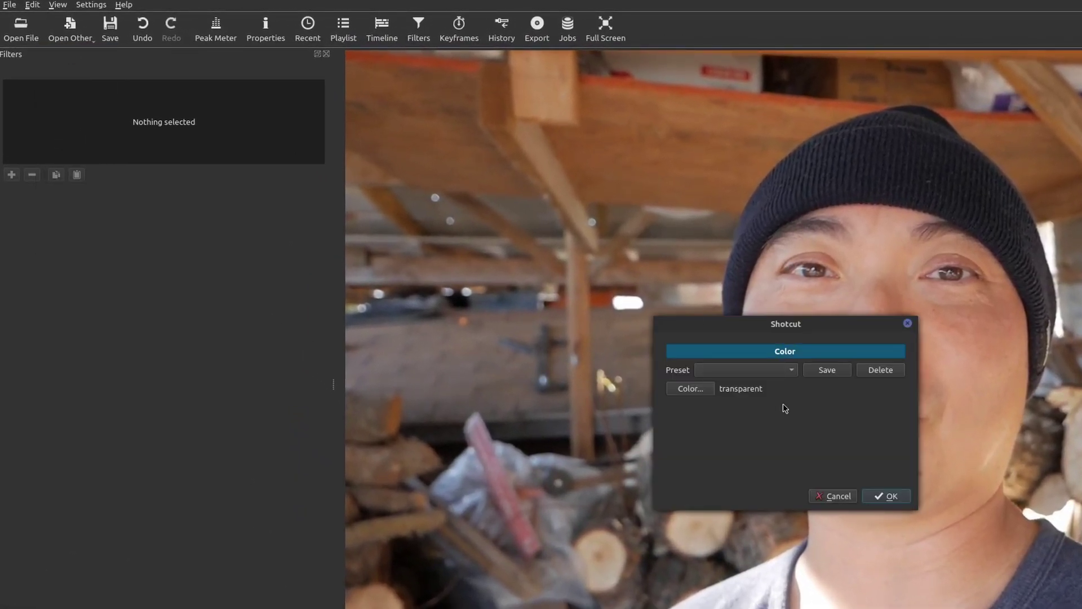
{"action": "left_click", "coordinate": [691, 389]}
{"action": "left_click", "coordinate": [670, 376]}
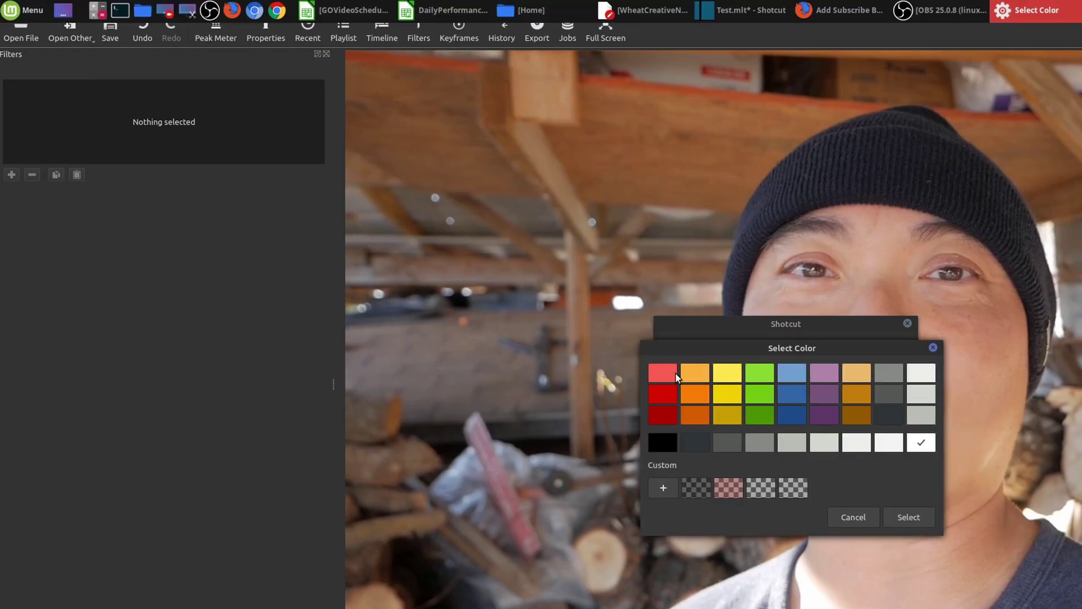
{"action": "left_click", "coordinate": [907, 516]}
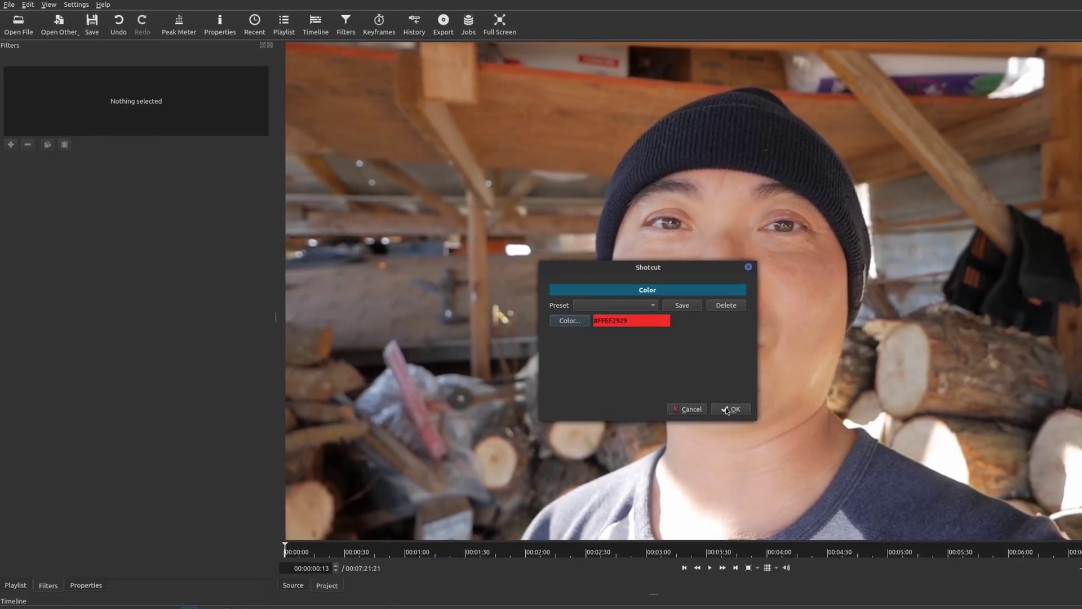
{"action": "left_click", "coordinate": [830, 464]}
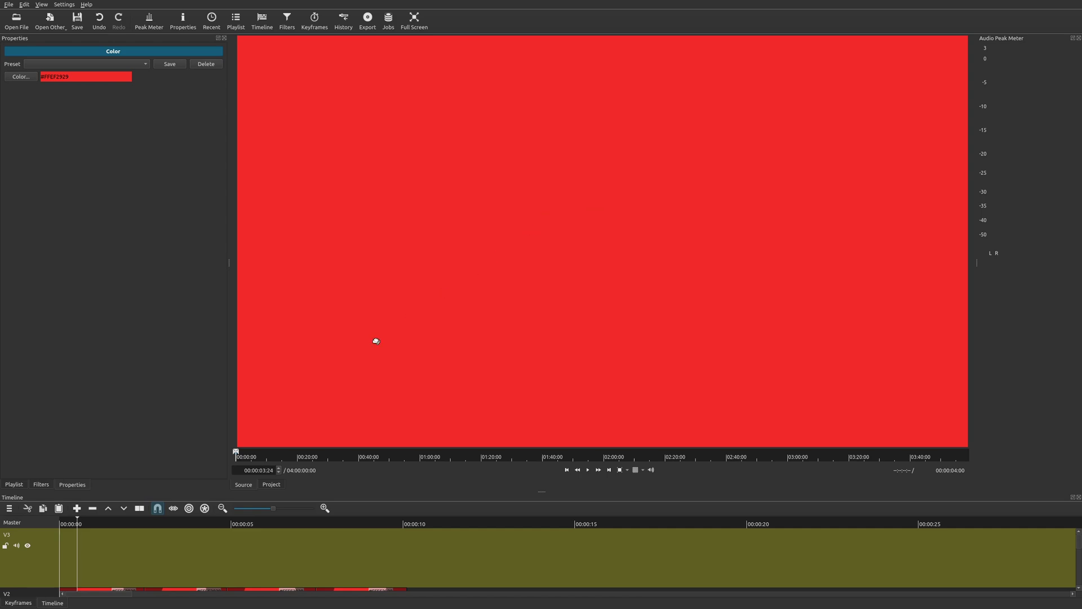
Step: Place the red color clip at the start of V3 and search its filters for 'mask'
{"action": "left_click_drag", "start_coordinate": [222, 475], "coordinate": [71, 536]}
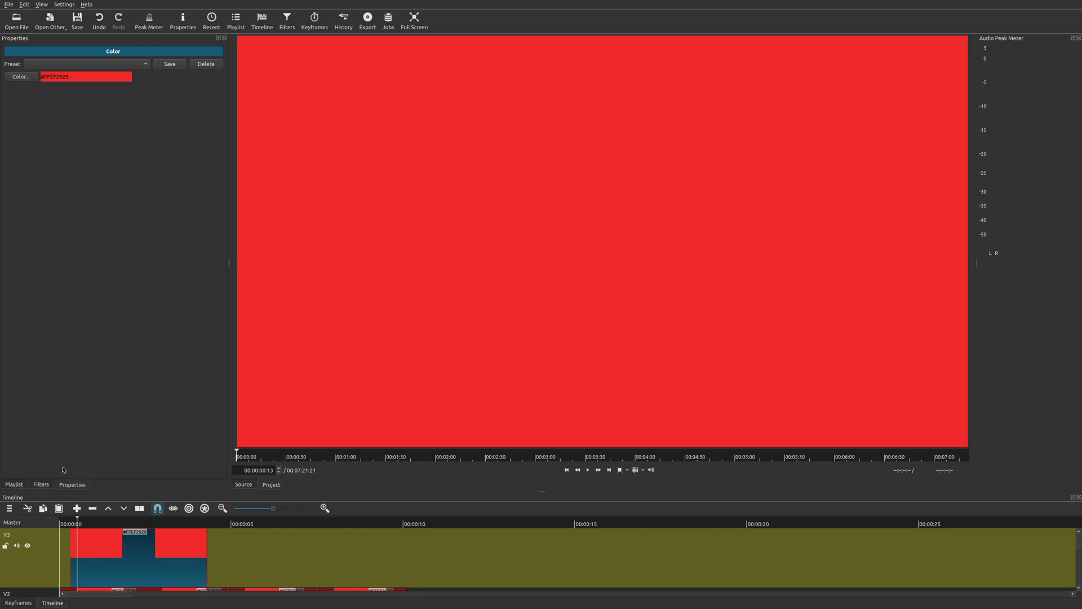
{"action": "left_click", "coordinate": [41, 486]}
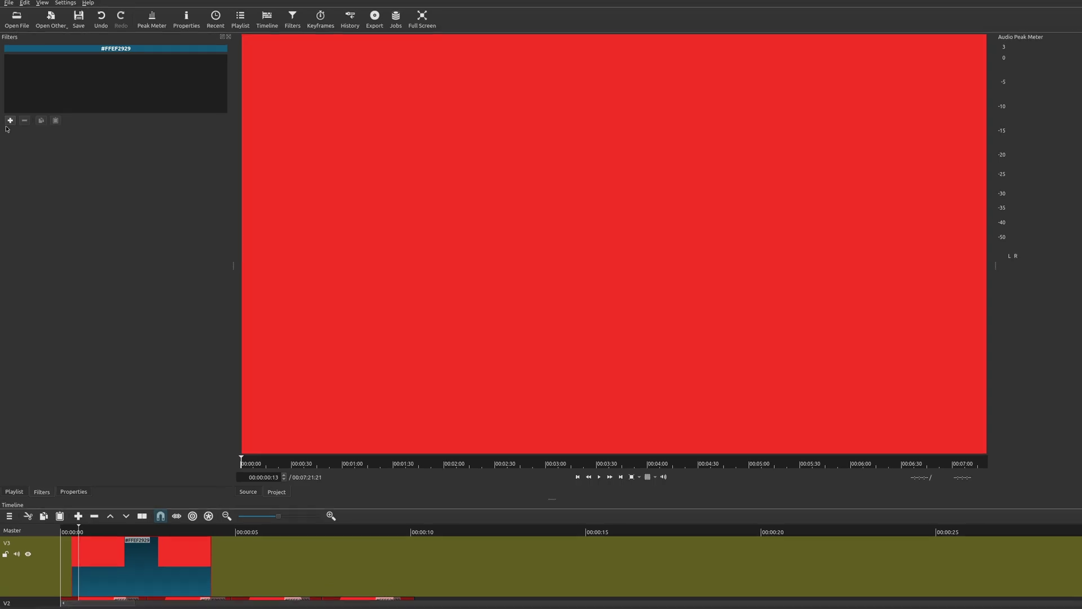
{"action": "left_click", "coordinate": [10, 120]}
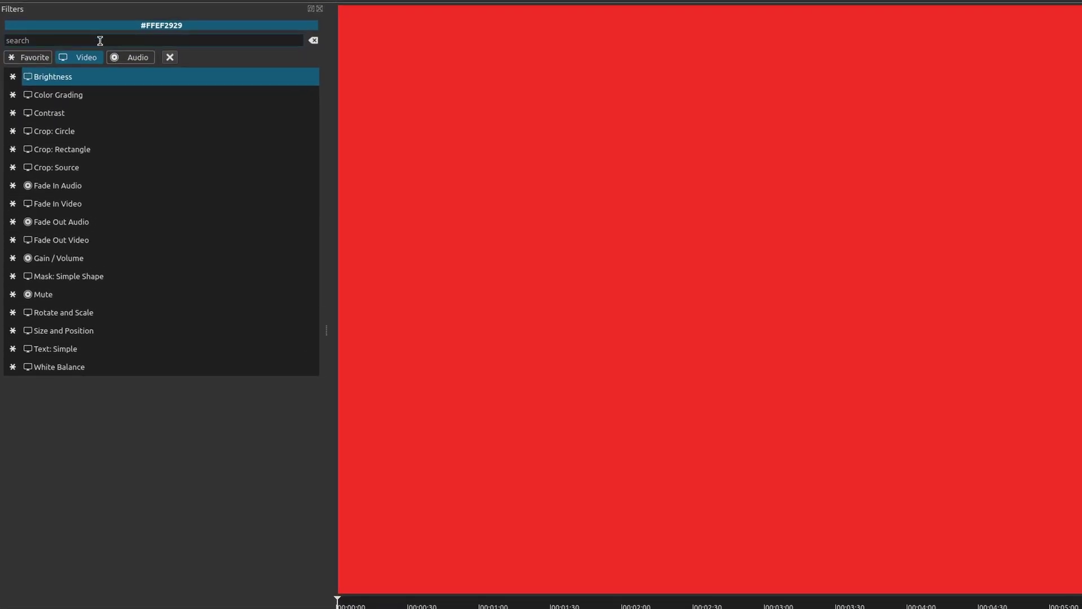
{"action": "type", "text": "mask"}
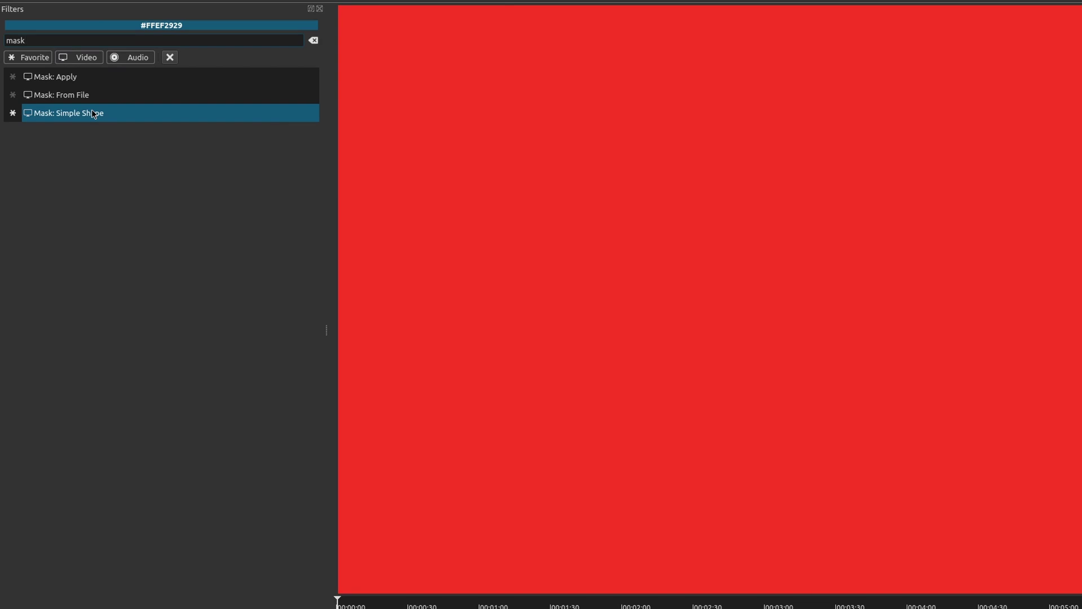
Step: Add Mask: Simple Shape, trying Minimum, Add and Subtract before settling on Overwrite
{"action": "left_click", "coordinate": [93, 114]}
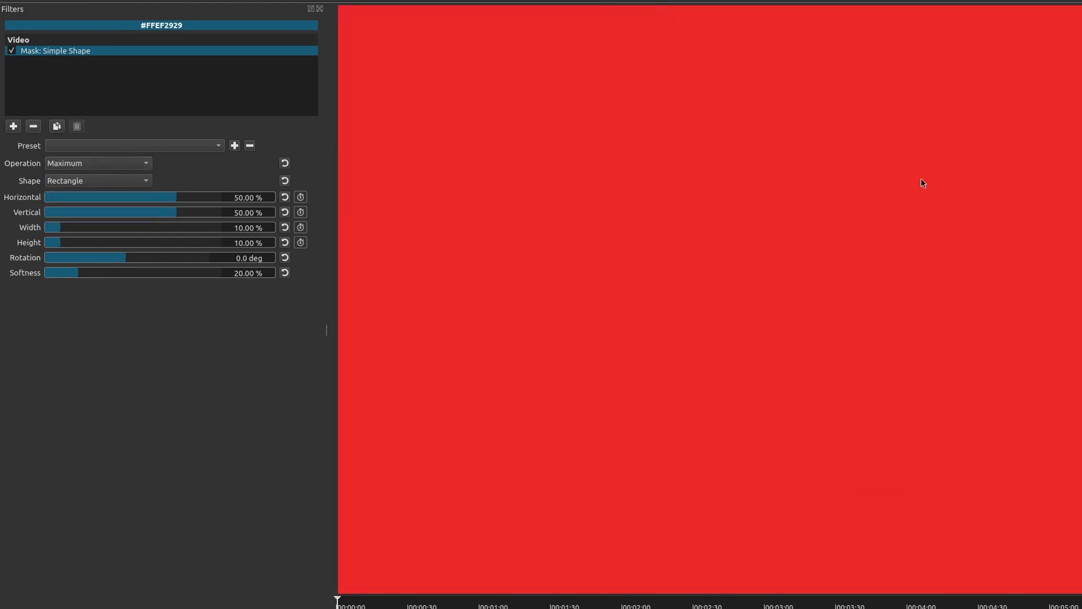
{"action": "left_click", "coordinate": [146, 166]}
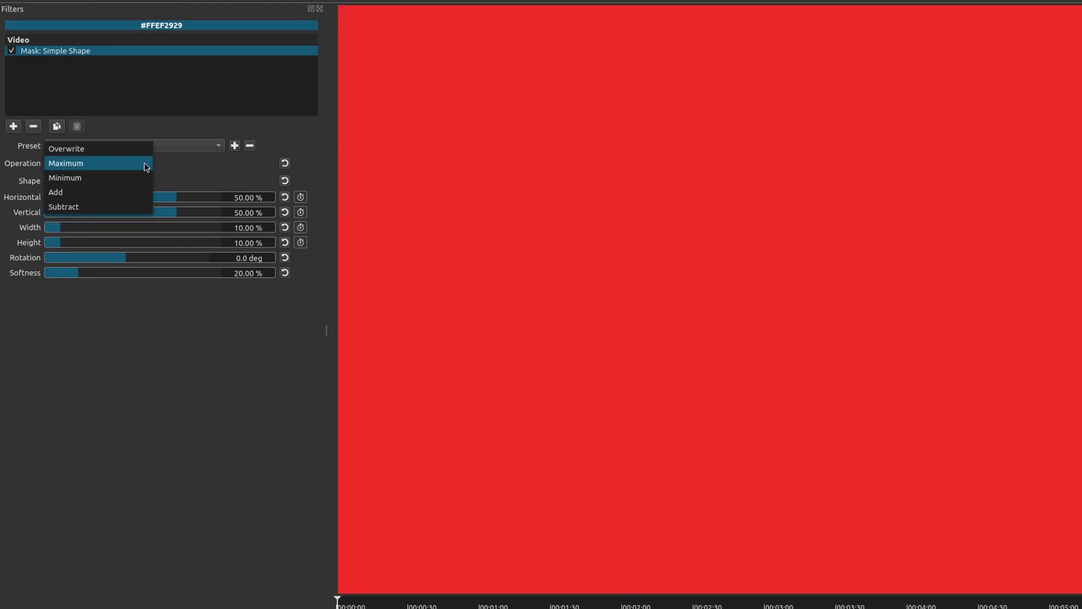
{"action": "left_click", "coordinate": [134, 178]}
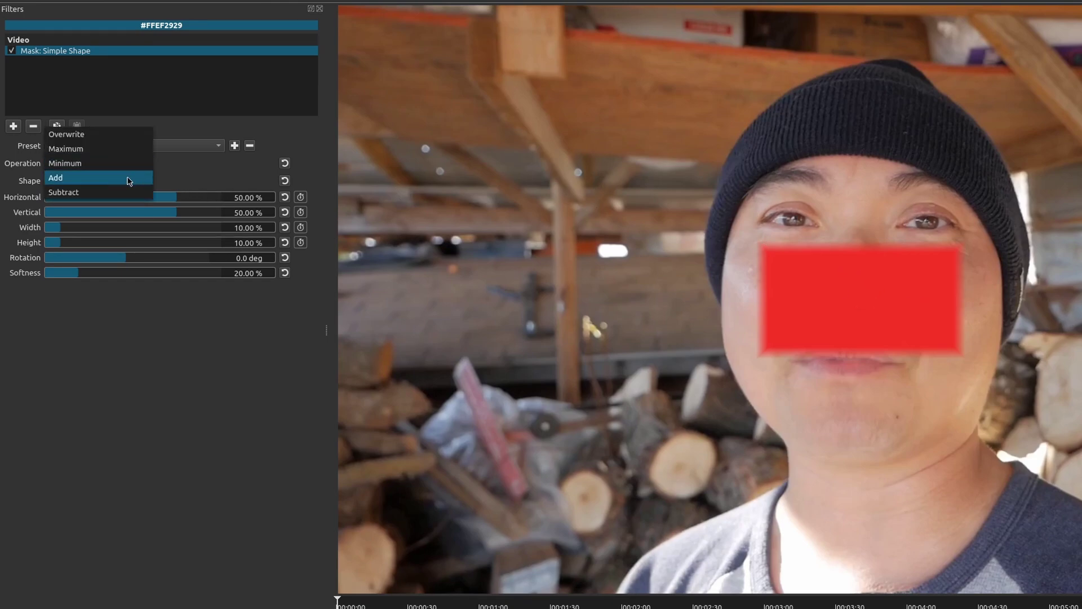
{"action": "left_click", "coordinate": [129, 181]}
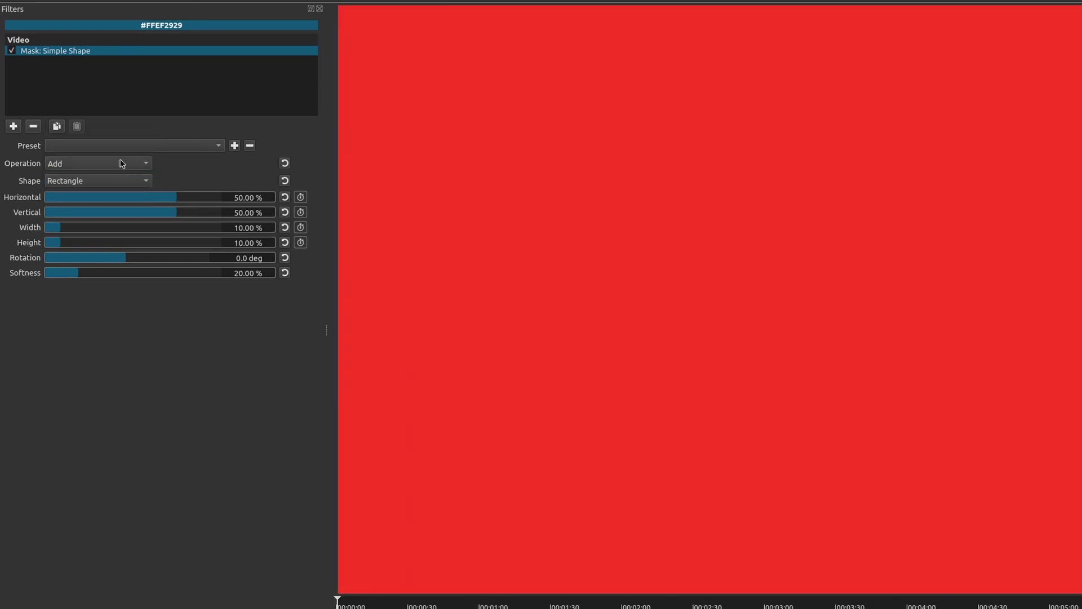
{"action": "left_click", "coordinate": [142, 166]}
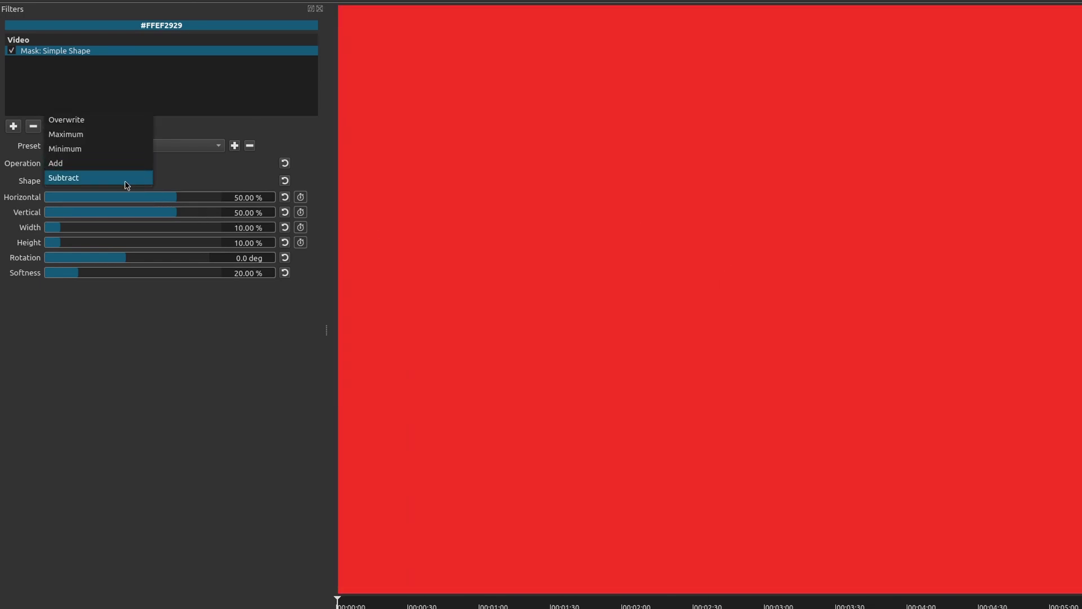
{"action": "left_click", "coordinate": [127, 181]}
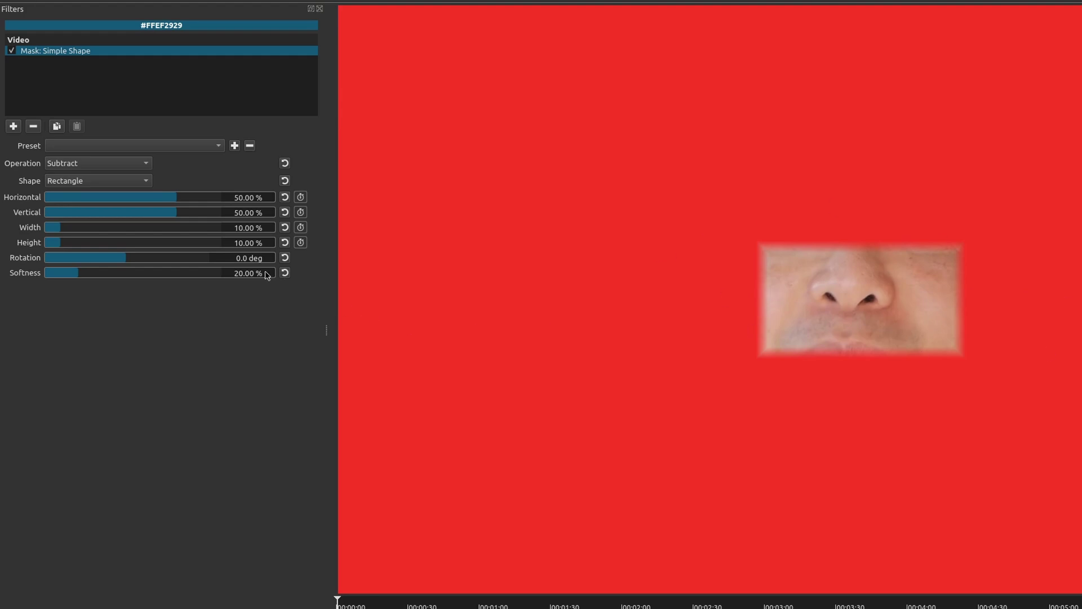
{"action": "left_click", "coordinate": [145, 170]}
{"action": "left_click", "coordinate": [88, 107]}
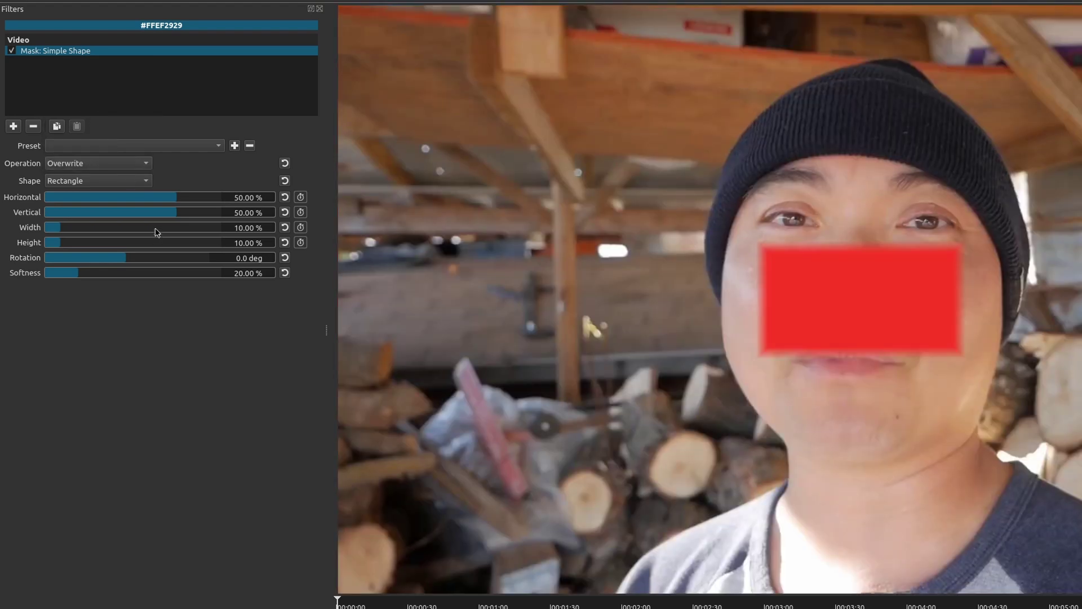
Step: Cycle the mask shape through Ellipse and Triangle, ending on Diamond
{"action": "left_click", "coordinate": [145, 183]}
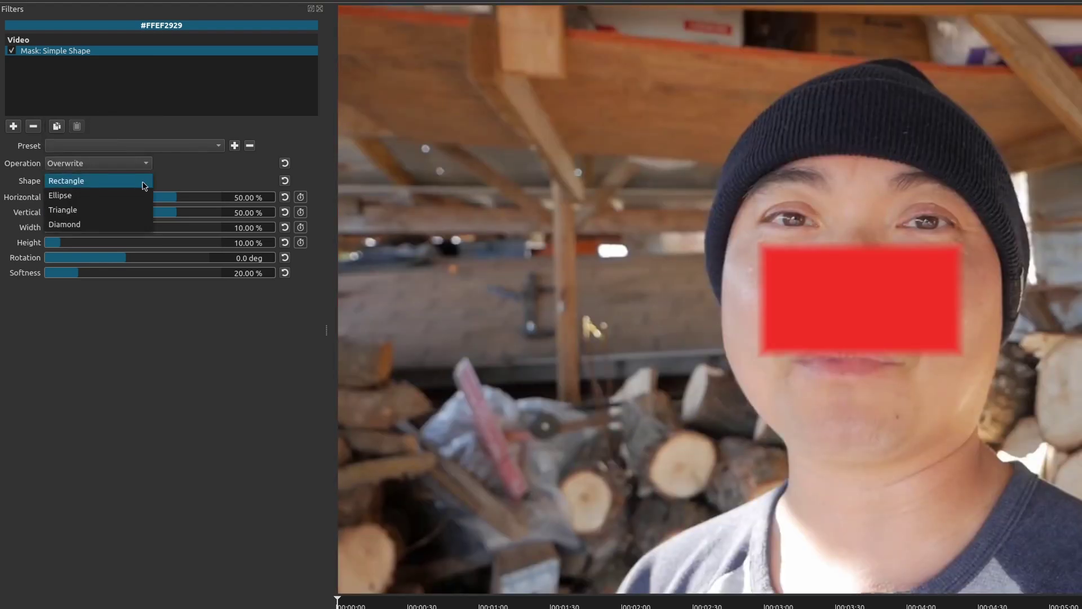
{"action": "left_click", "coordinate": [133, 203]}
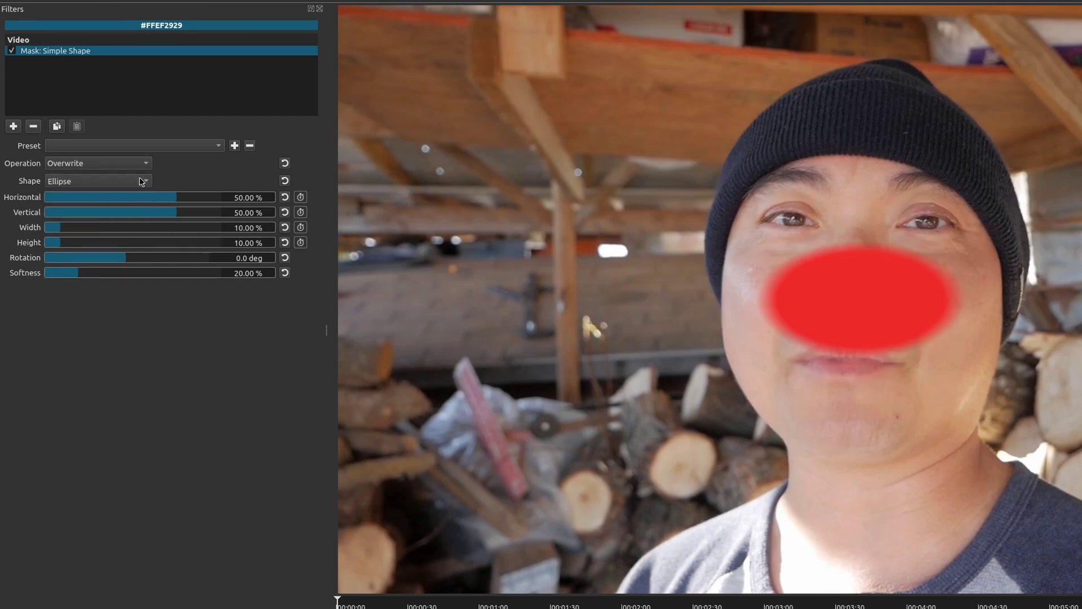
{"action": "left_click", "coordinate": [144, 183]}
{"action": "left_click", "coordinate": [121, 197]}
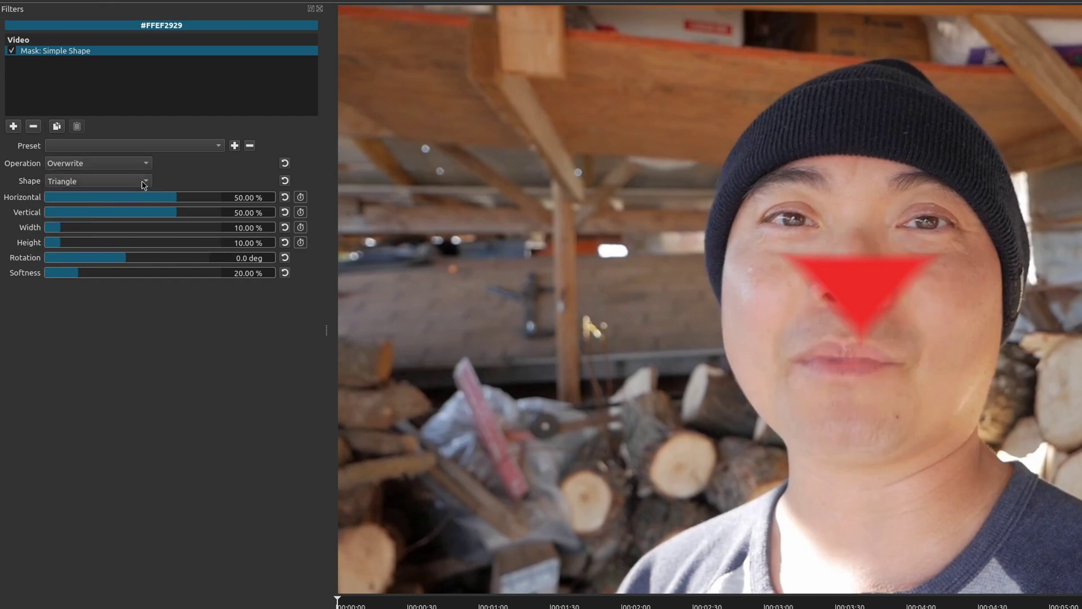
{"action": "left_click", "coordinate": [144, 185]}
{"action": "left_click", "coordinate": [131, 195]}
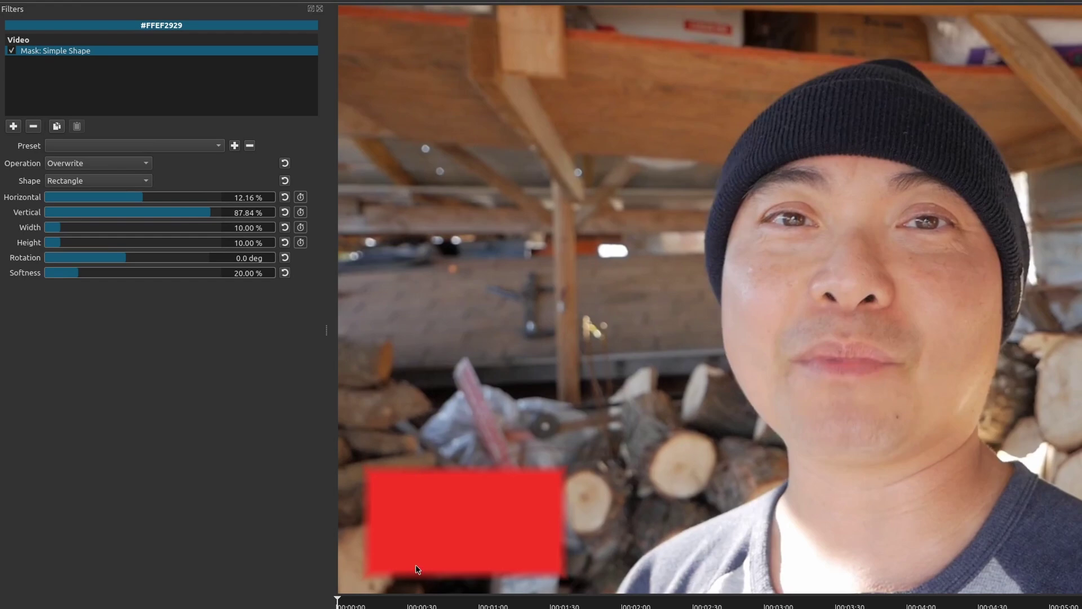
Step: Drag the mask Softness to 0% so the red rectangle has sharp edges
{"action": "left_click_drag", "start_coordinate": [78, 276], "coordinate": [33, 268]}
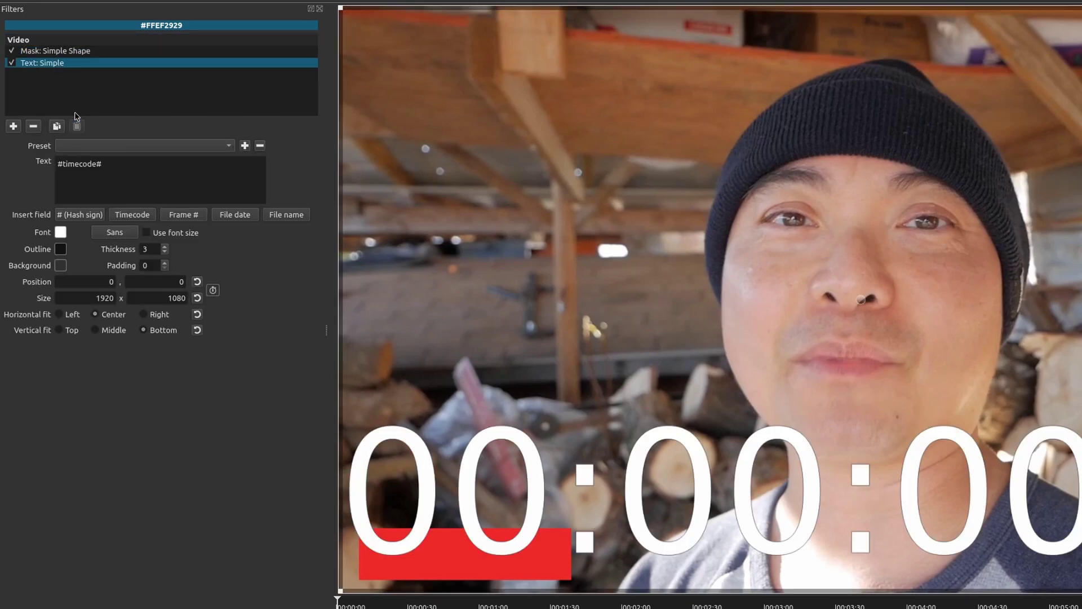
Step: Replace the timecode text with SUBSCRIBE and set its font to DejaVu Sans Mono Bold Italic
{"action": "triple_click", "coordinate": [67, 170]}
{"action": "type", "text": "SUBSCRIBE"}
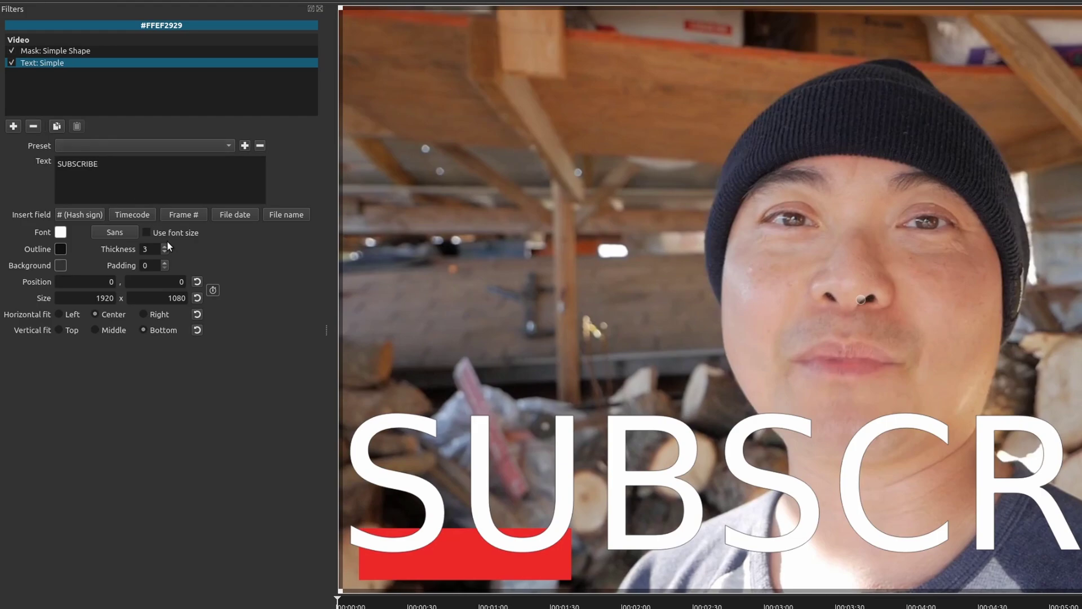
{"action": "left_click", "coordinate": [131, 236]}
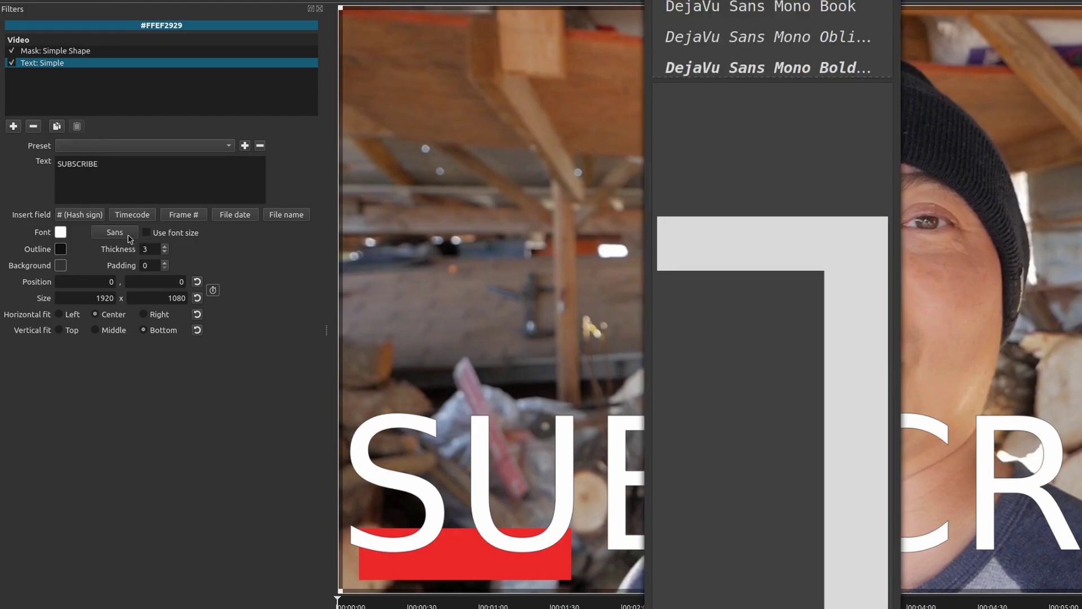
{"action": "left_click", "coordinate": [813, 72]}
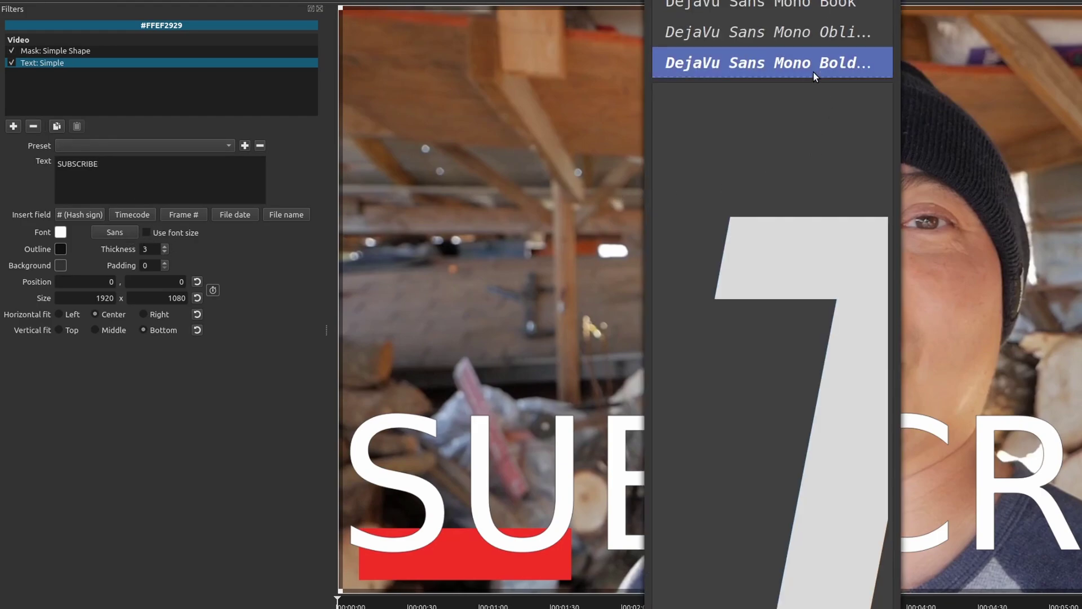
{"action": "double_click", "coordinate": [819, 71]}
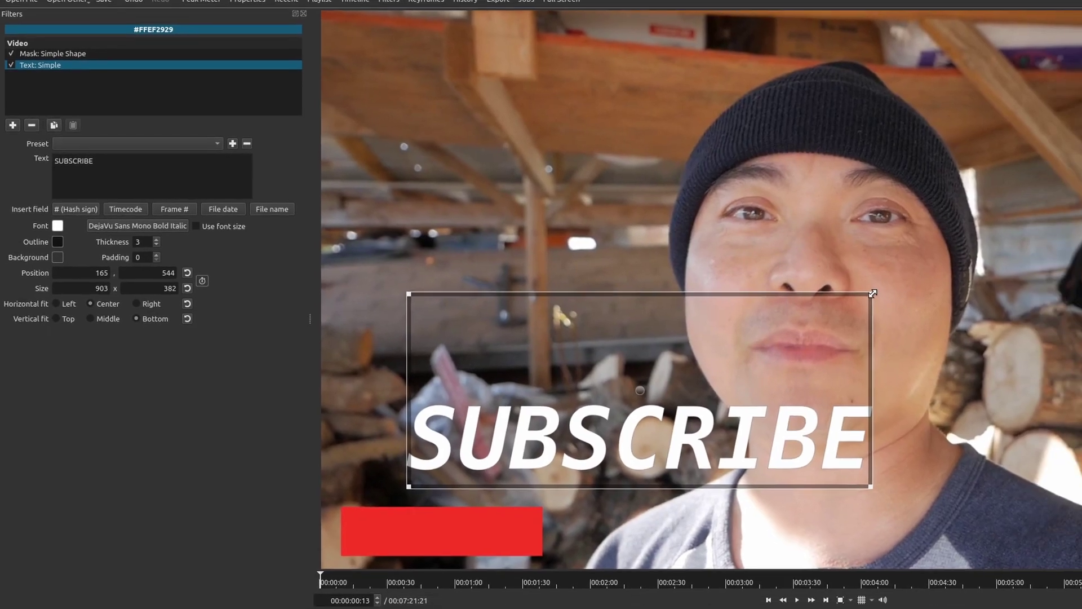
{"action": "left_click_drag", "start_coordinate": [656, 327], "coordinate": [523, 400]}
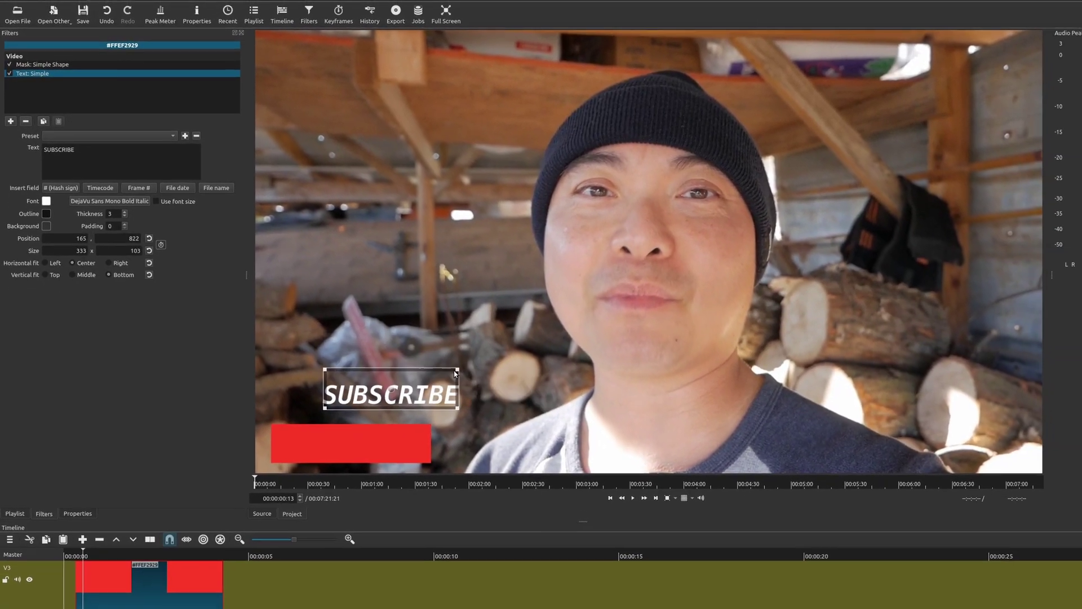
Step: Move the SUBSCRIBE text onto the red rectangle and enlarge it slightly
{"action": "left_click_drag", "start_coordinate": [366, 368], "coordinate": [323, 416]}
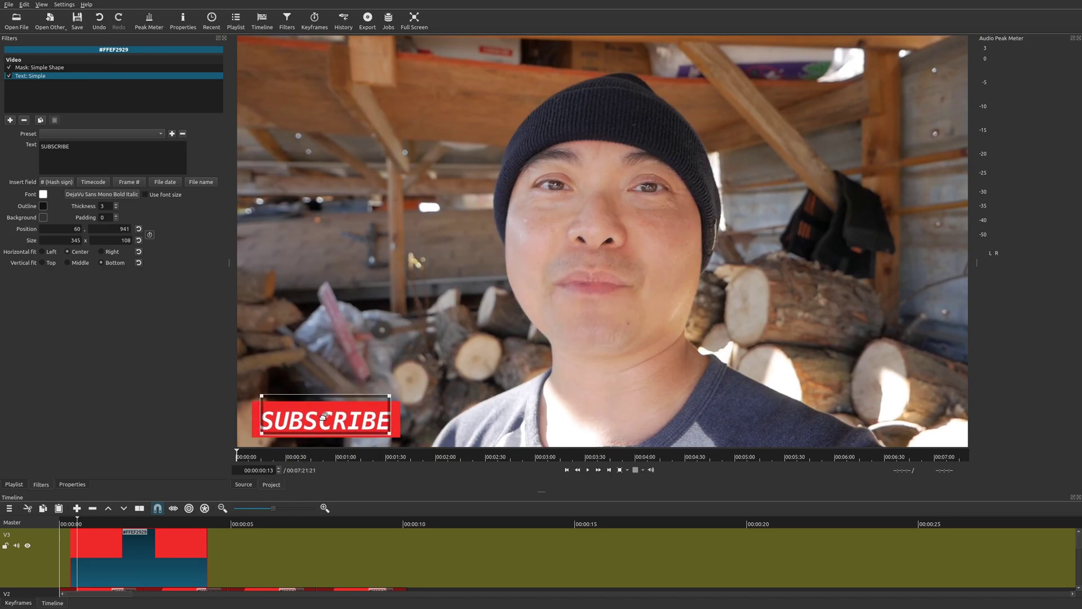
{"action": "left_click_drag", "start_coordinate": [390, 396], "coordinate": [396, 394]}
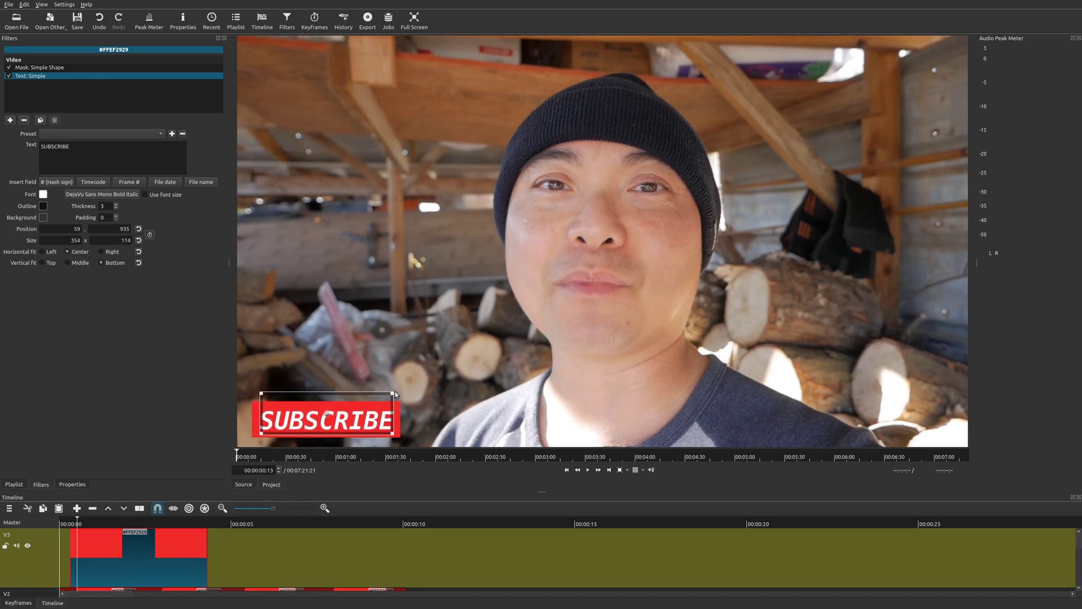
{"action": "left_click_drag", "start_coordinate": [325, 413], "coordinate": [323, 411]}
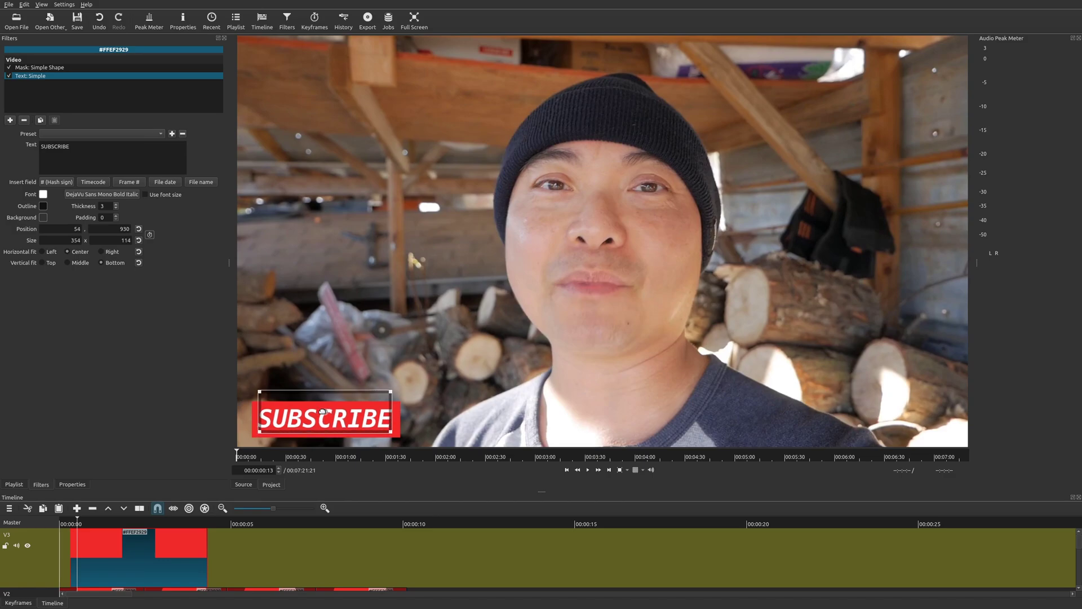
Step: Check the Mask: Simple Shape filter and keep its shape as Rectangle
{"action": "left_click", "coordinate": [53, 67]}
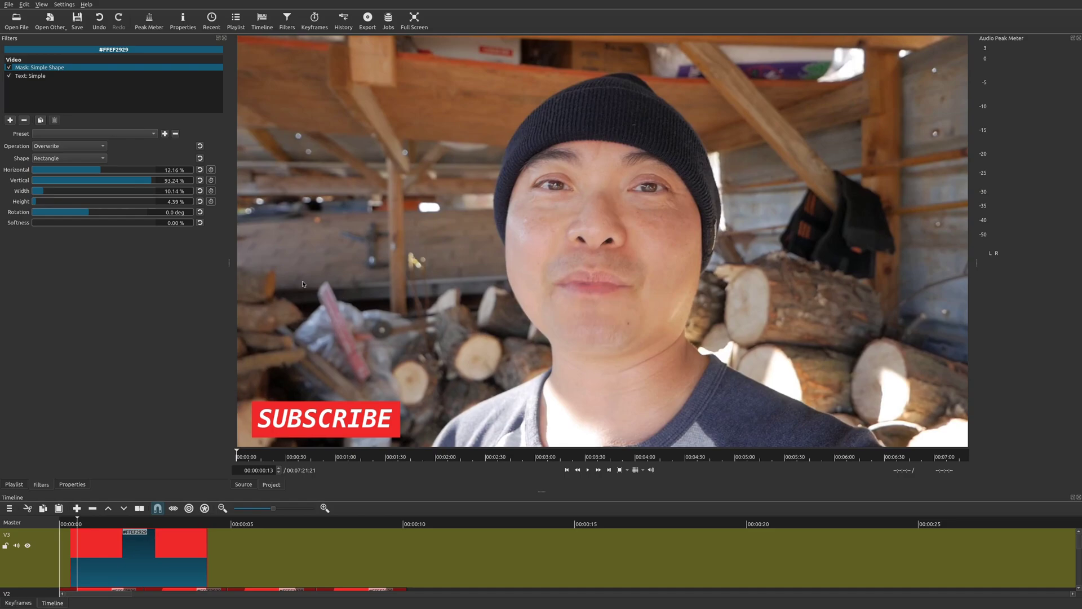
{"action": "left_click", "coordinate": [88, 158]}
{"action": "left_click", "coordinate": [125, 155]}
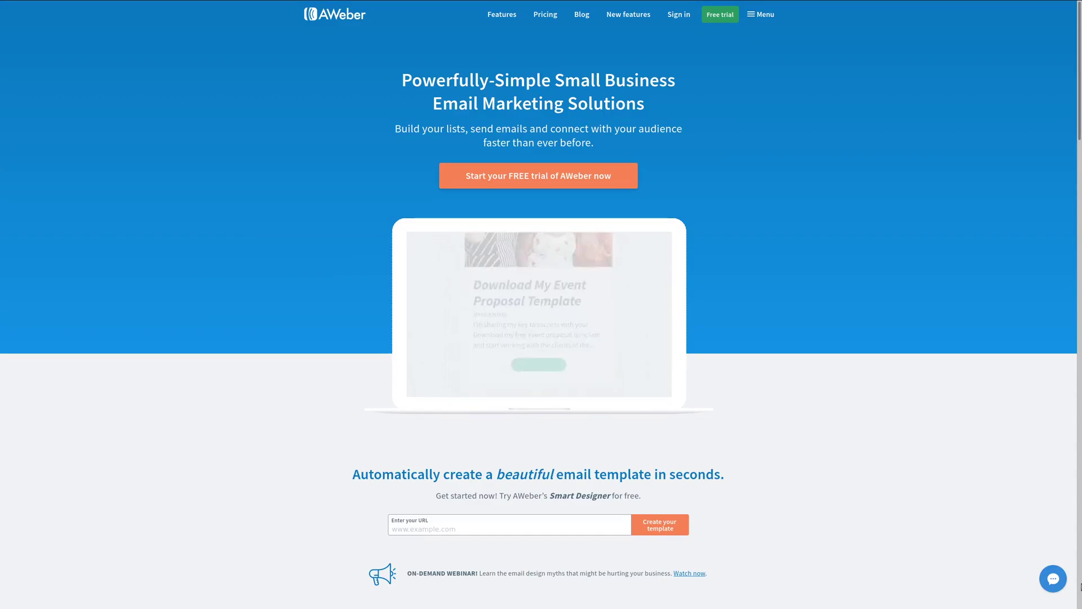
{"action": "scroll", "coordinate": [538, 304], "scroll_direction": "down", "scroll_amount": 2}
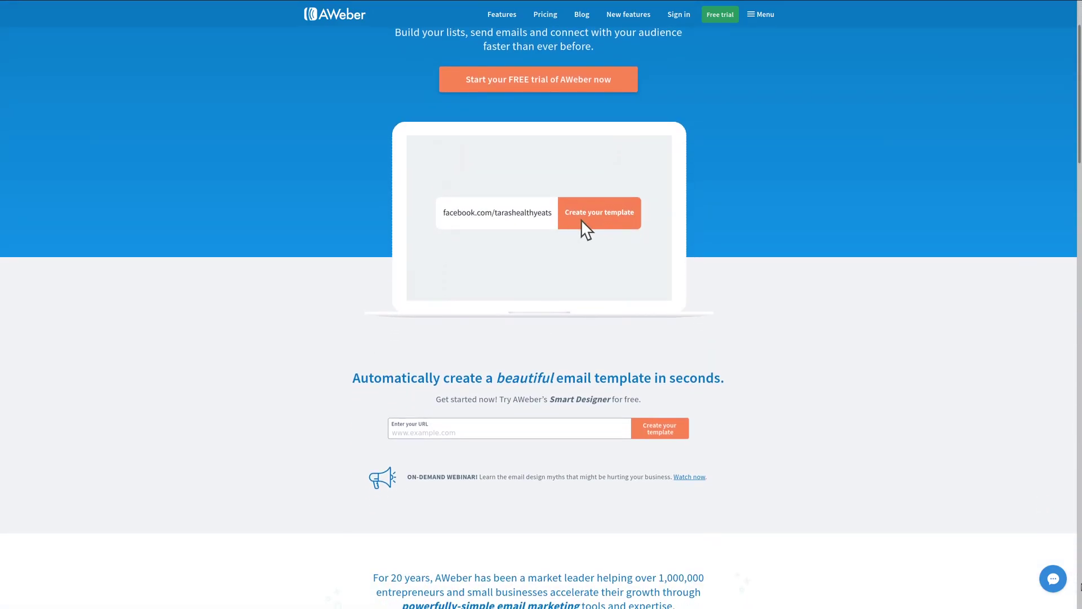
{"action": "scroll", "coordinate": [538, 304], "scroll_direction": "down", "scroll_amount": 2}
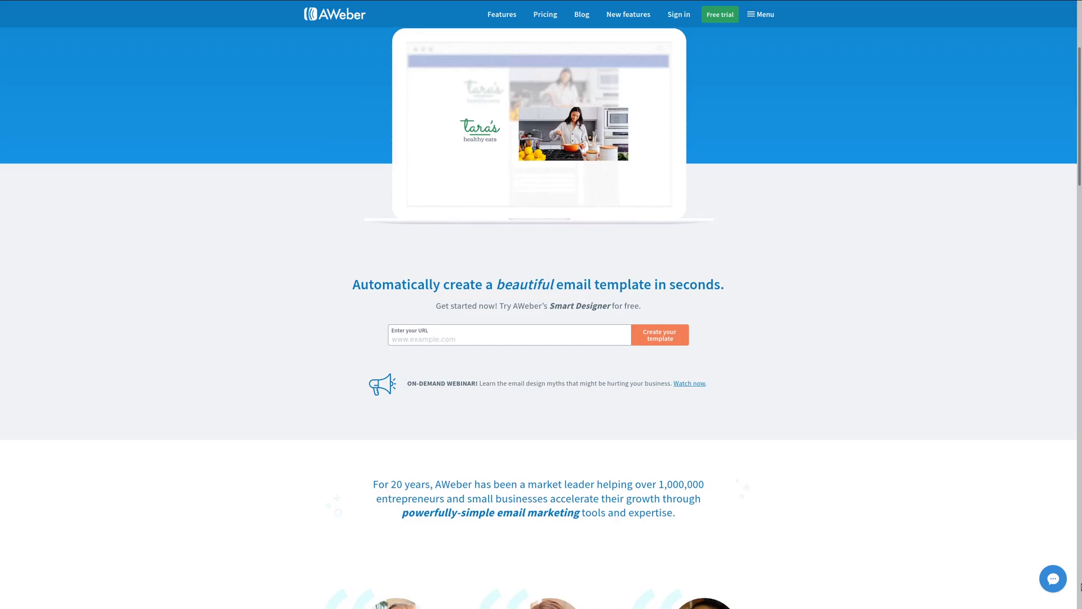
{"action": "scroll", "coordinate": [538, 305], "scroll_direction": "down", "scroll_amount": 2}
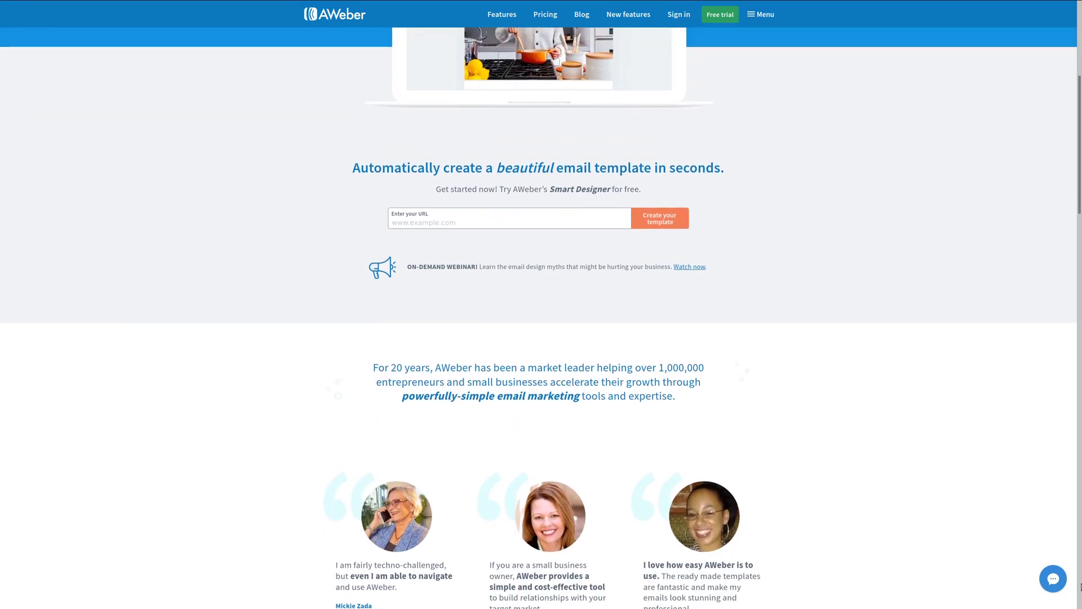
{"action": "scroll", "coordinate": [538, 305], "scroll_direction": "down", "scroll_amount": 2}
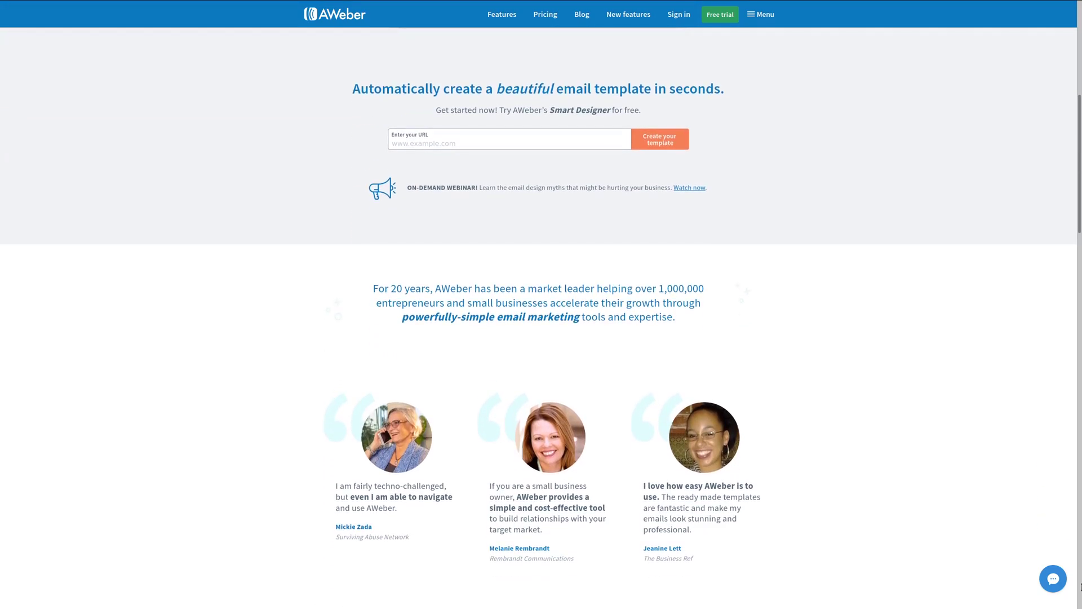
{"action": "scroll", "coordinate": [1079, 586], "scroll_direction": "down", "scroll_amount": 2}
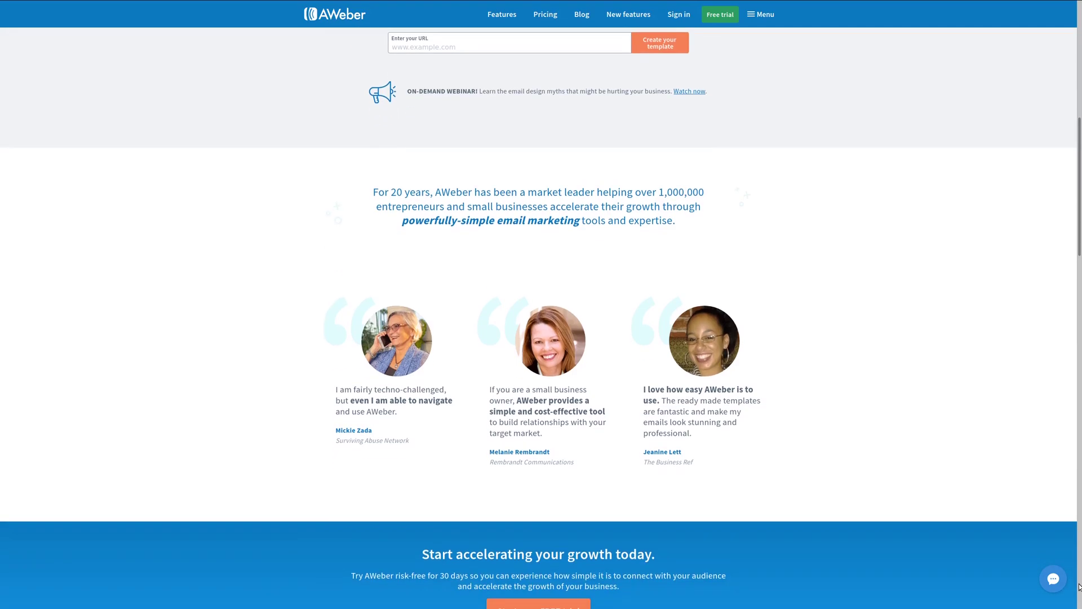
{"action": "scroll", "coordinate": [1079, 586], "scroll_direction": "down", "scroll_amount": 3}
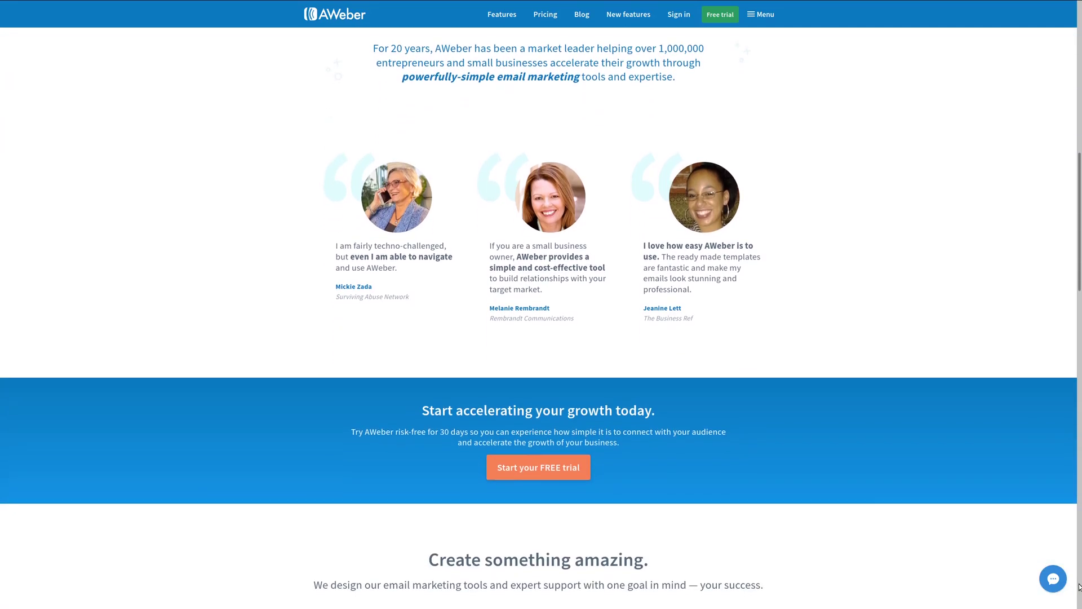
{"action": "scroll", "coordinate": [1079, 586], "scroll_direction": "down", "scroll_amount": 1}
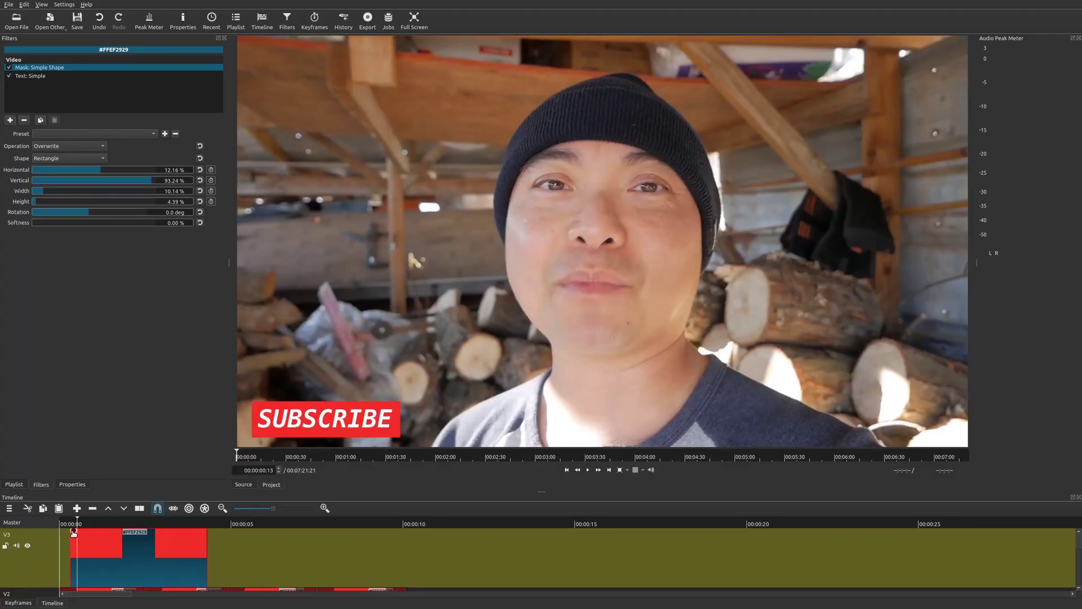
Step: Add a 17-frame fade-in and an 18-frame fade-out to the overlay clip
{"action": "left_click_drag", "start_coordinate": [73, 532], "coordinate": [100, 533]}
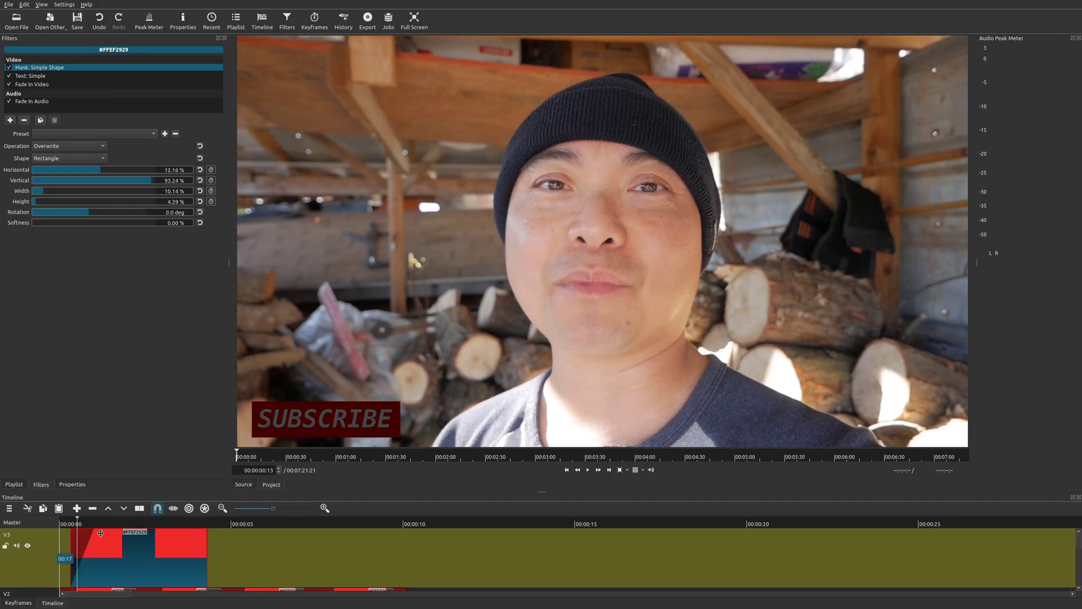
{"action": "left_click_drag", "start_coordinate": [206, 530], "coordinate": [187, 533]}
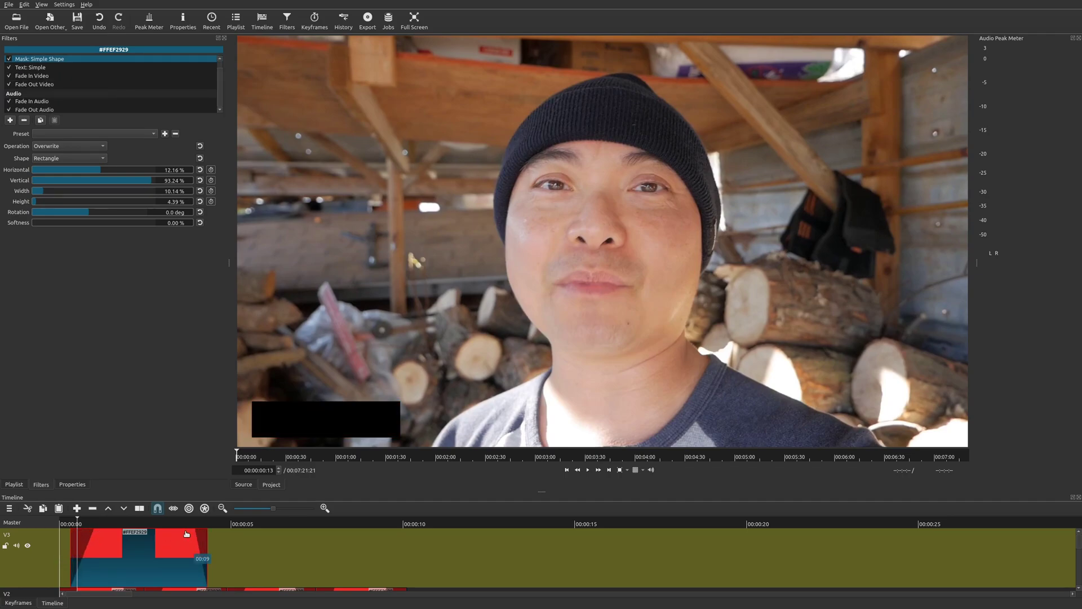
{"action": "left_click", "coordinate": [62, 519]}
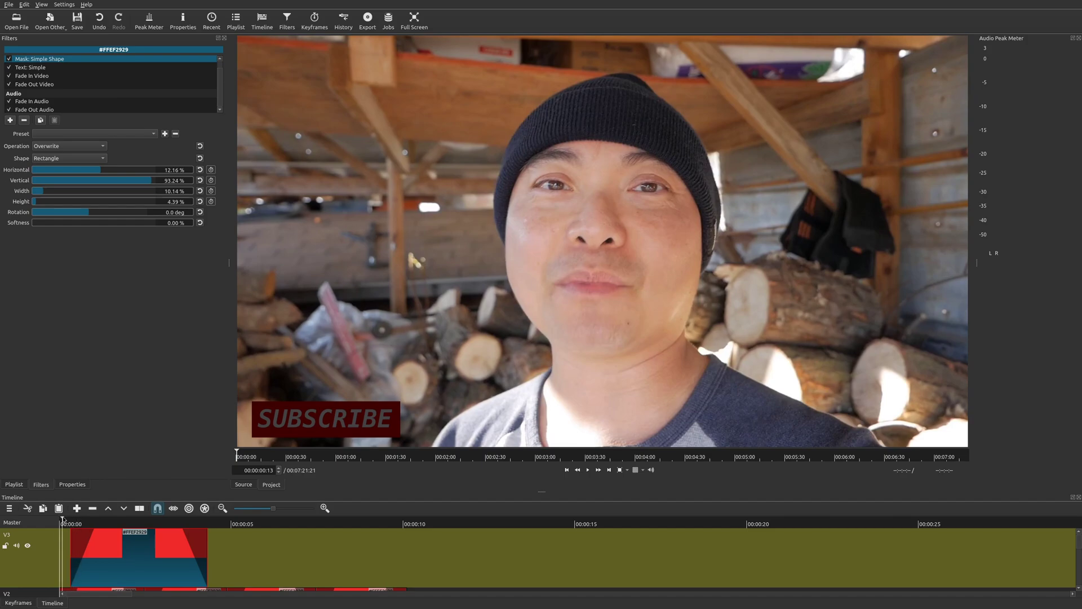
{"action": "left_click_drag", "start_coordinate": [62, 519], "coordinate": [78, 523]}
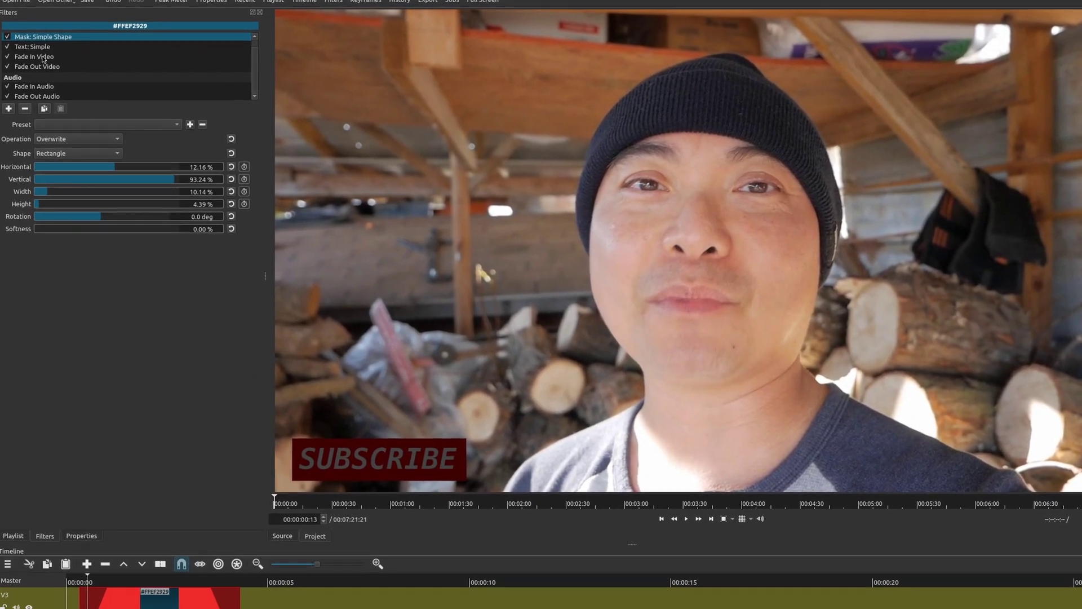
Step: Set Fade In Video to adjust opacity instead of fading with black
{"action": "left_click", "coordinate": [57, 76]}
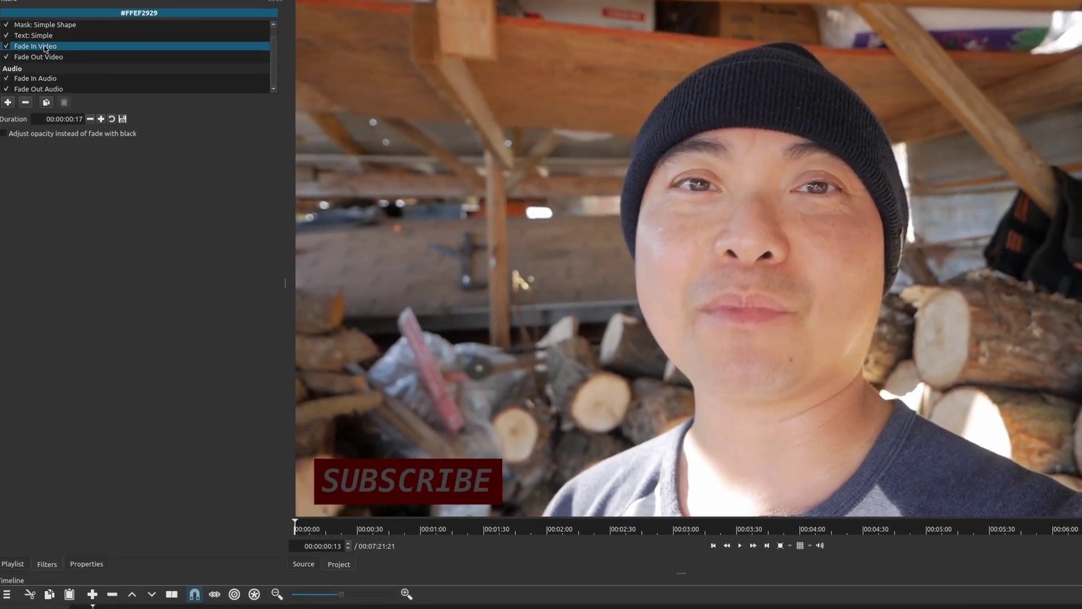
{"action": "left_click", "coordinate": [9, 133]}
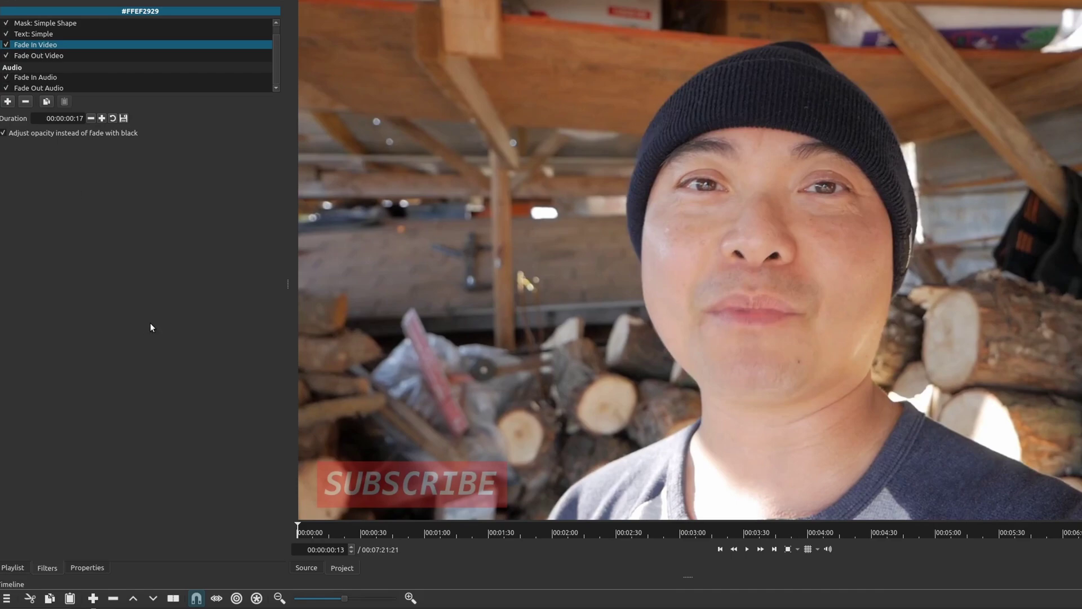
{"action": "left_click", "coordinate": [49, 57]}
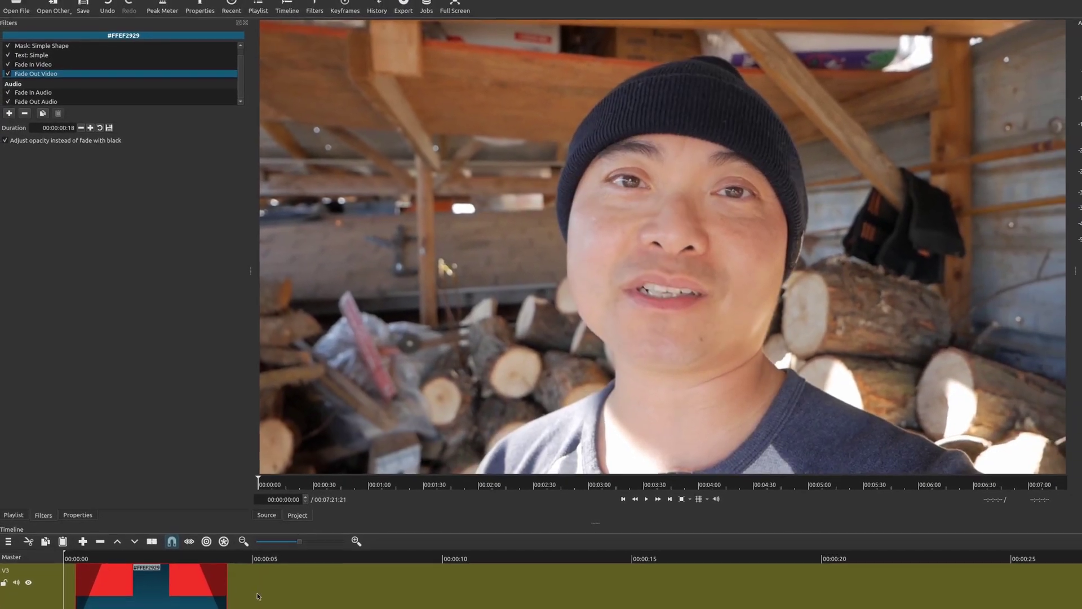
{"action": "key", "text": "space"}
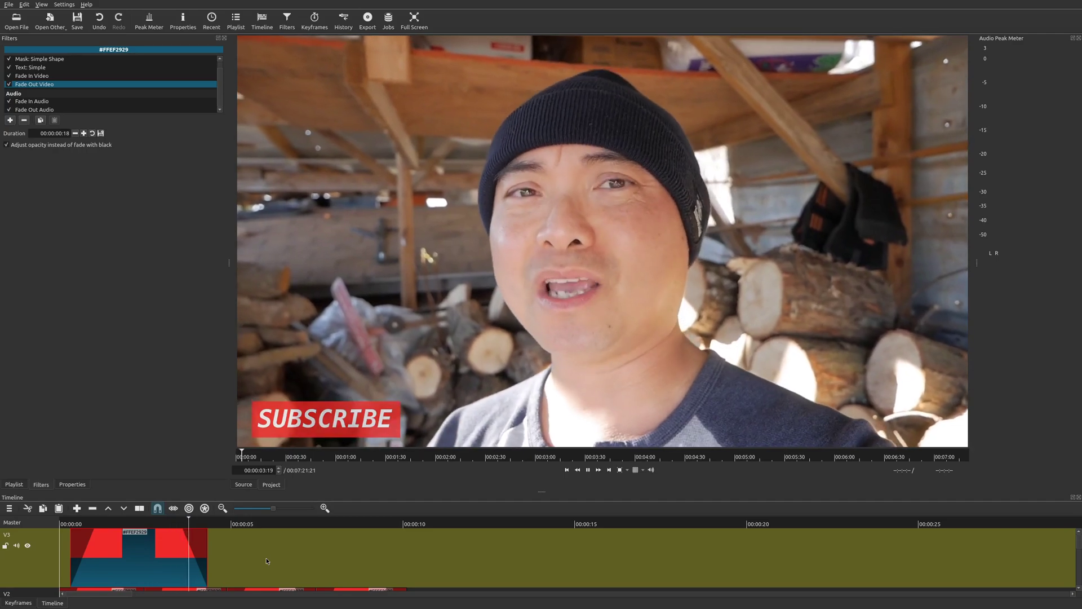
{"action": "key", "text": "space"}
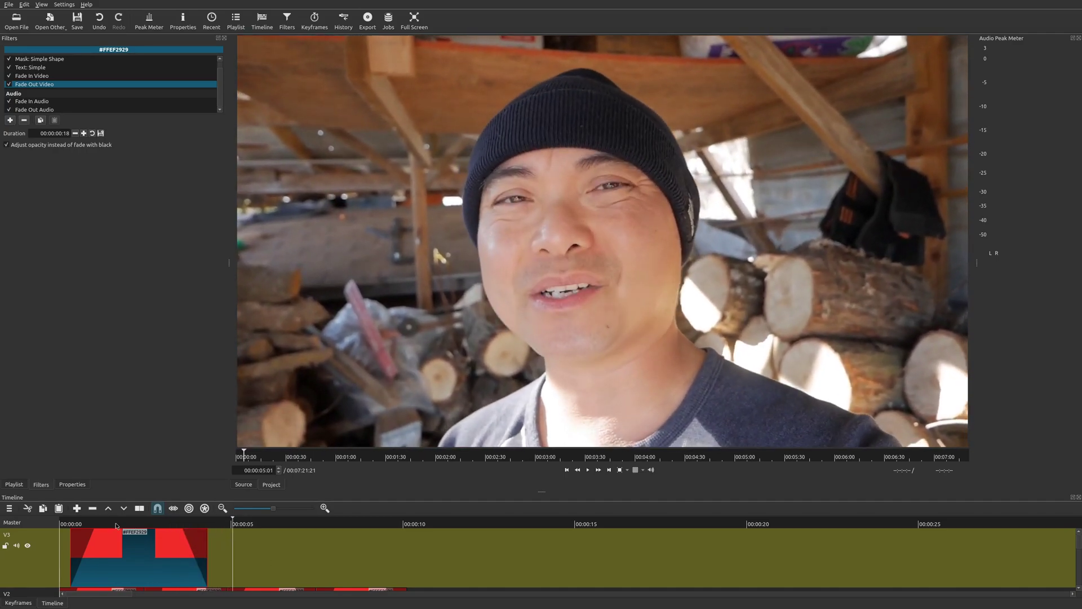
{"action": "left_click", "coordinate": [116, 524]}
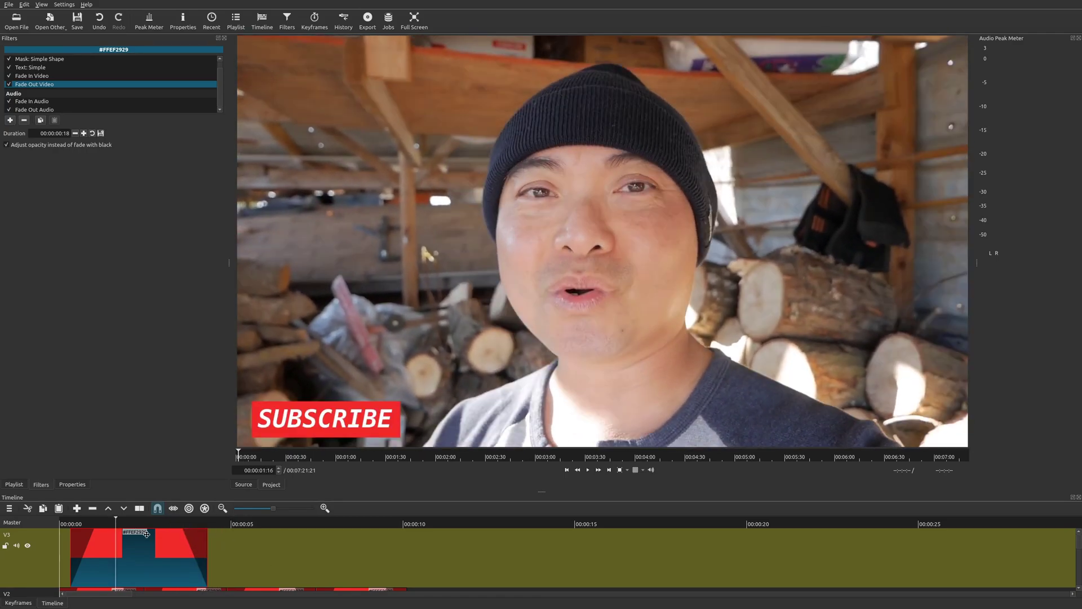